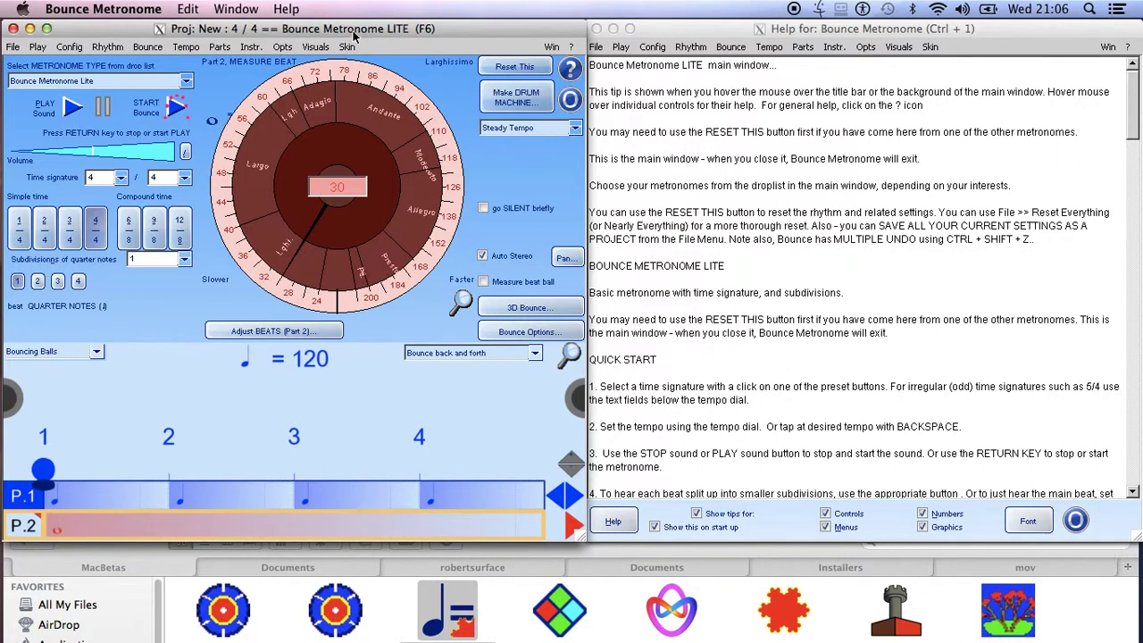
Switch to the split main window layout, with the bounce and tempo dial in separate windows
left_click(282, 48)
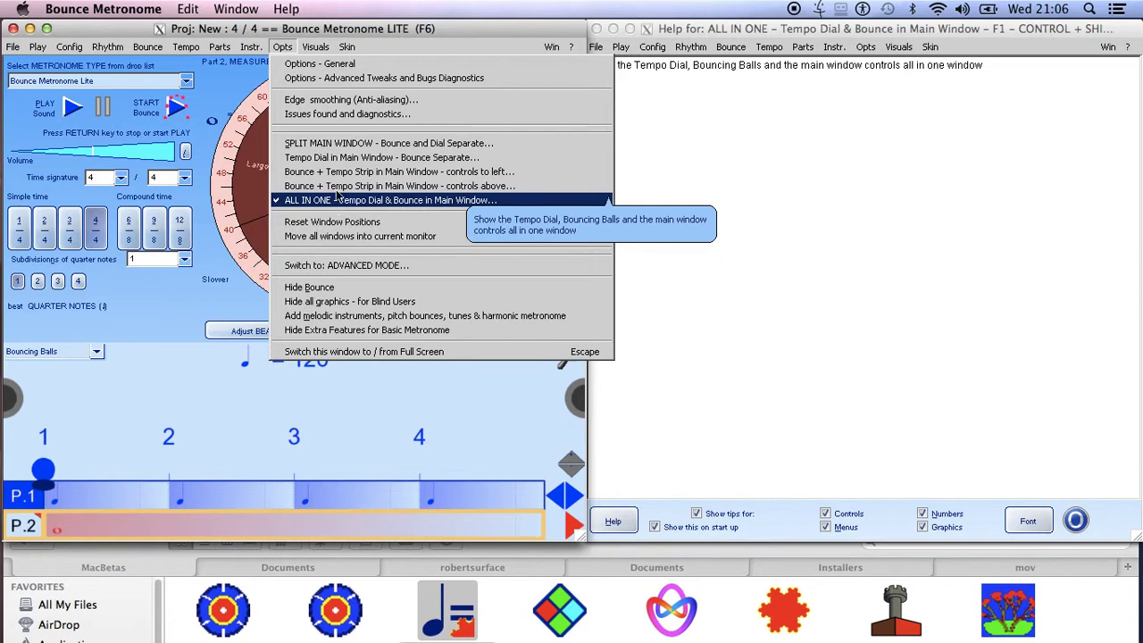
left_click(332, 148)
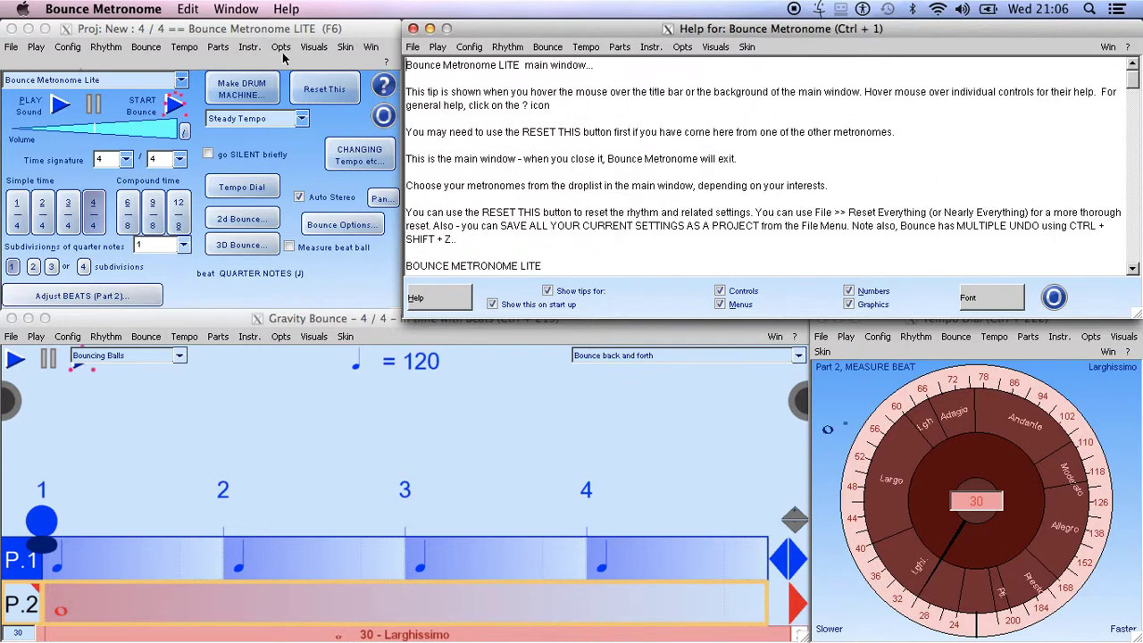
Zoom the Gravity Bounce window to fill the screen, and return it to its former size
left_click(244, 323)
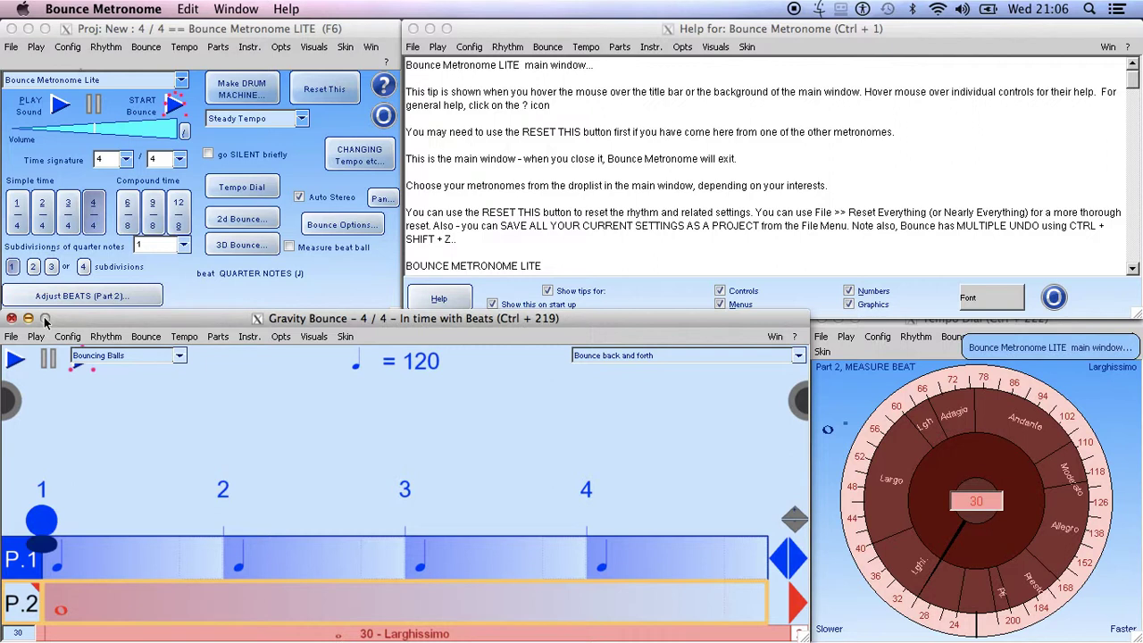
left_click(236, 9)
left_click(237, 10)
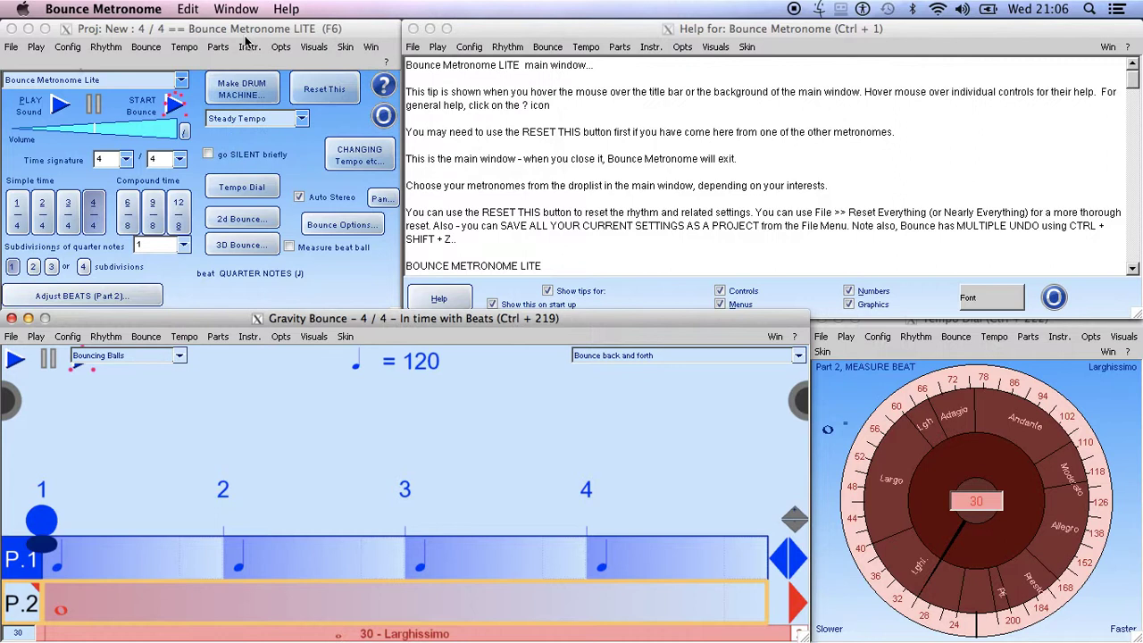
left_click(236, 10)
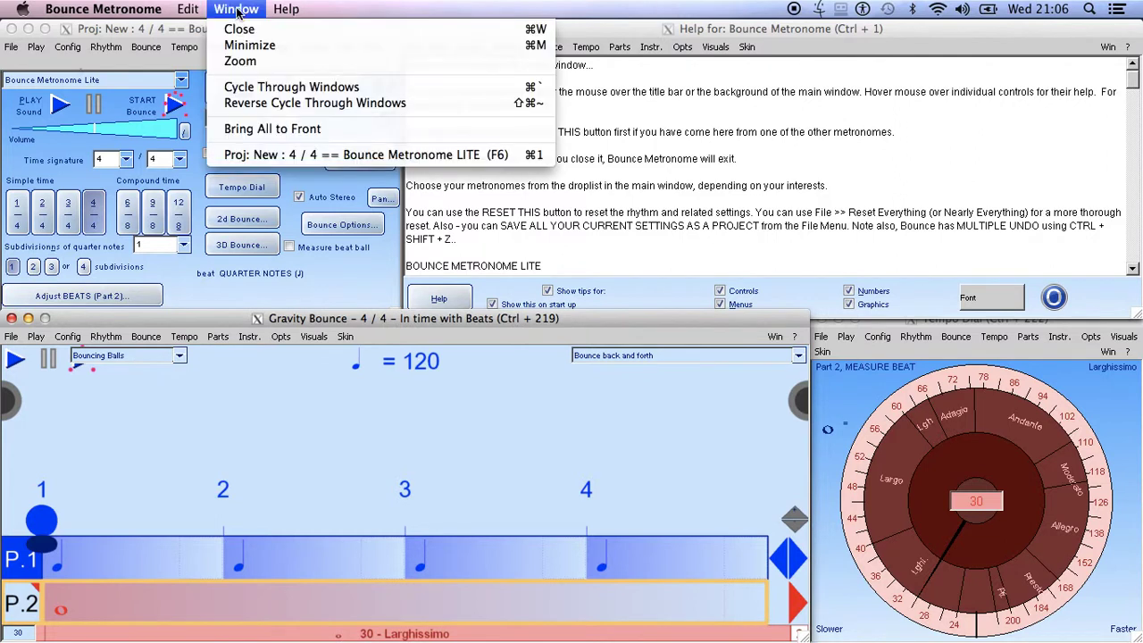
left_click(250, 61)
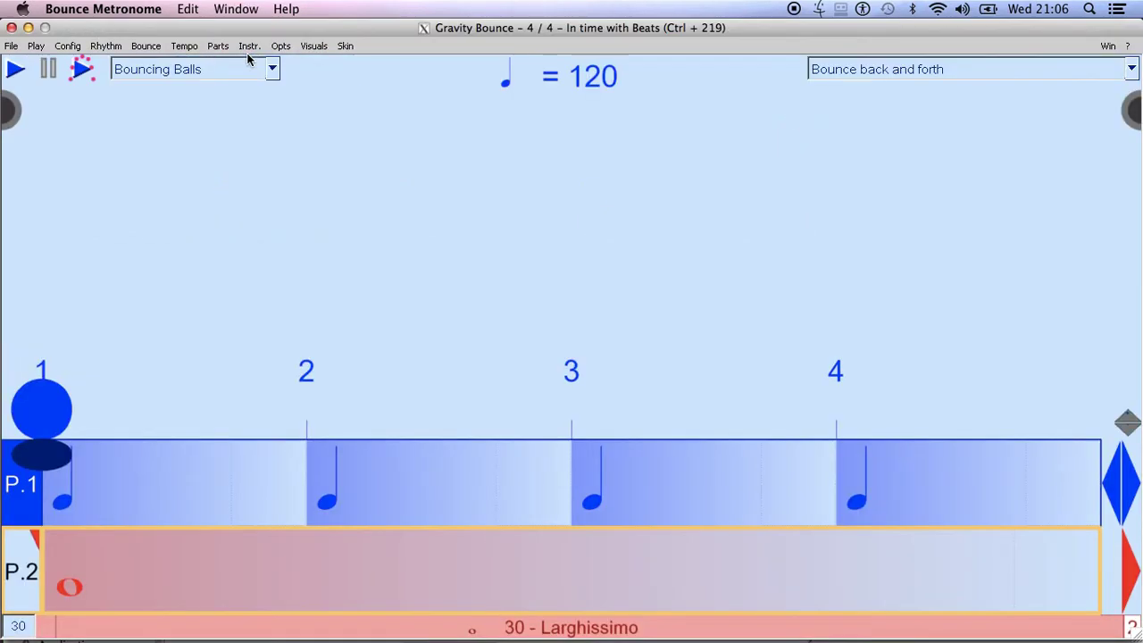
left_click(225, 13)
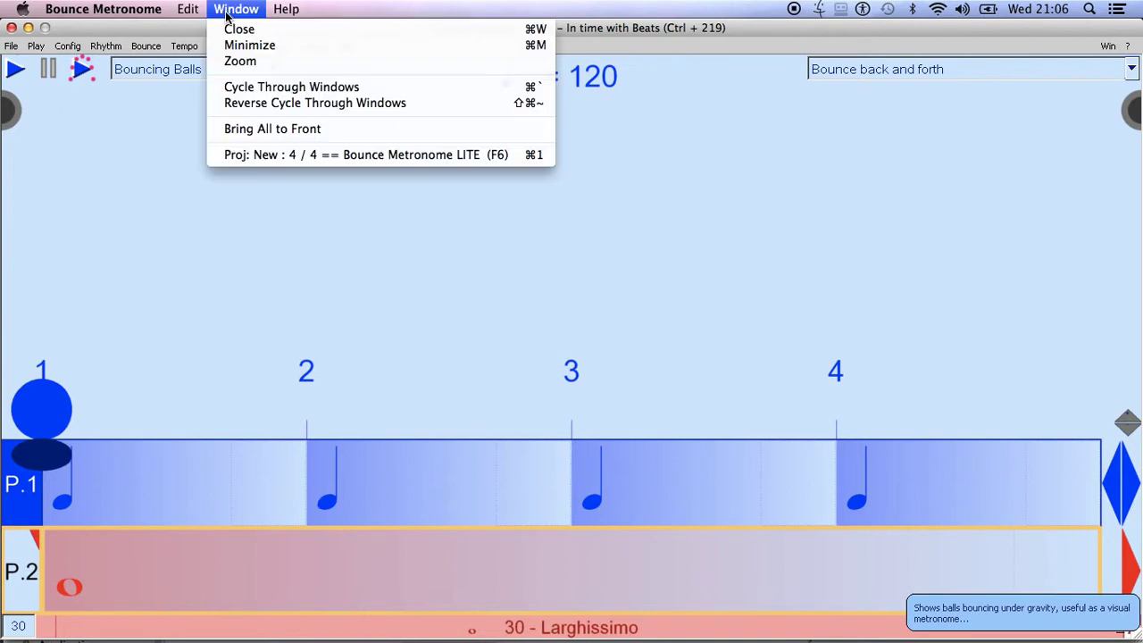
left_click(239, 62)
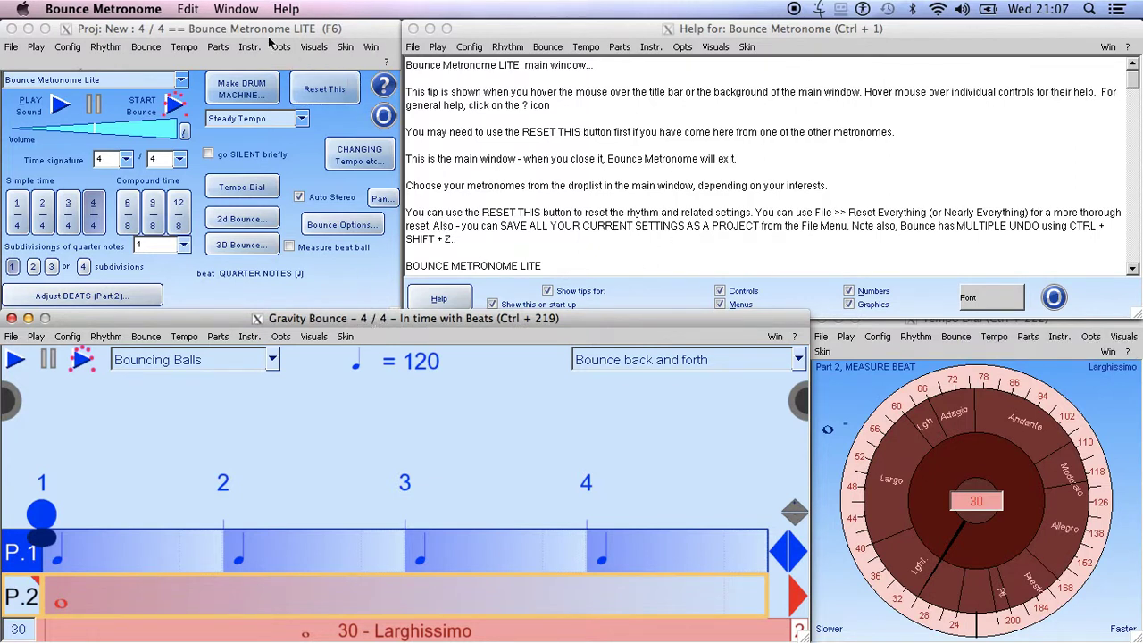
Open the 3D Bounce window and move it clear of the main metronome window's controls
left_click(139, 51)
left_click(140, 51)
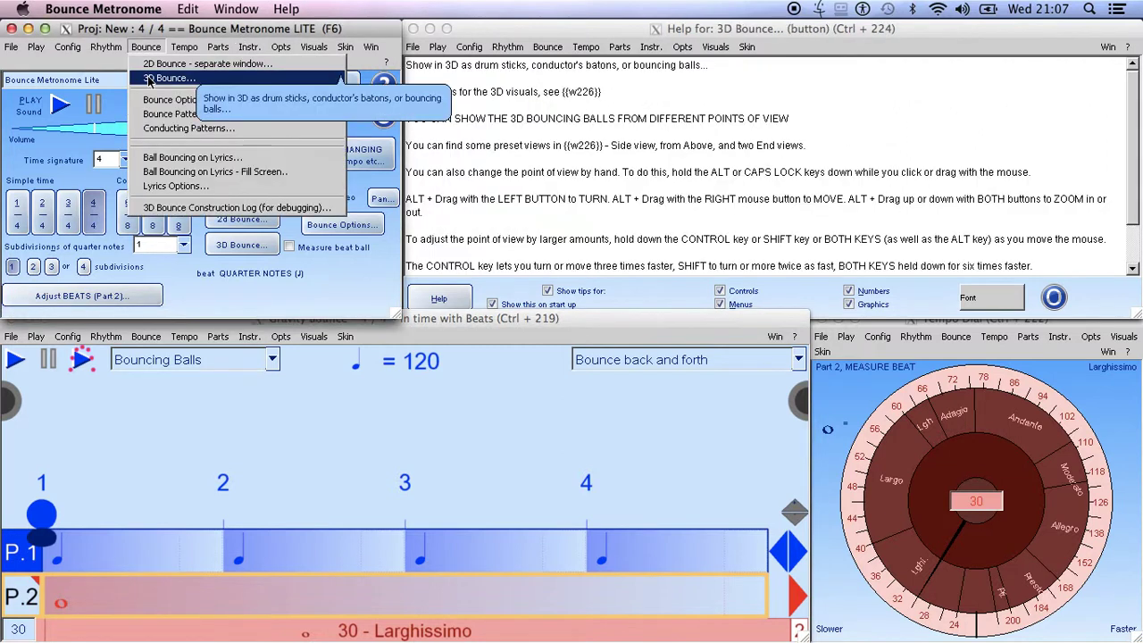
left_click(149, 77)
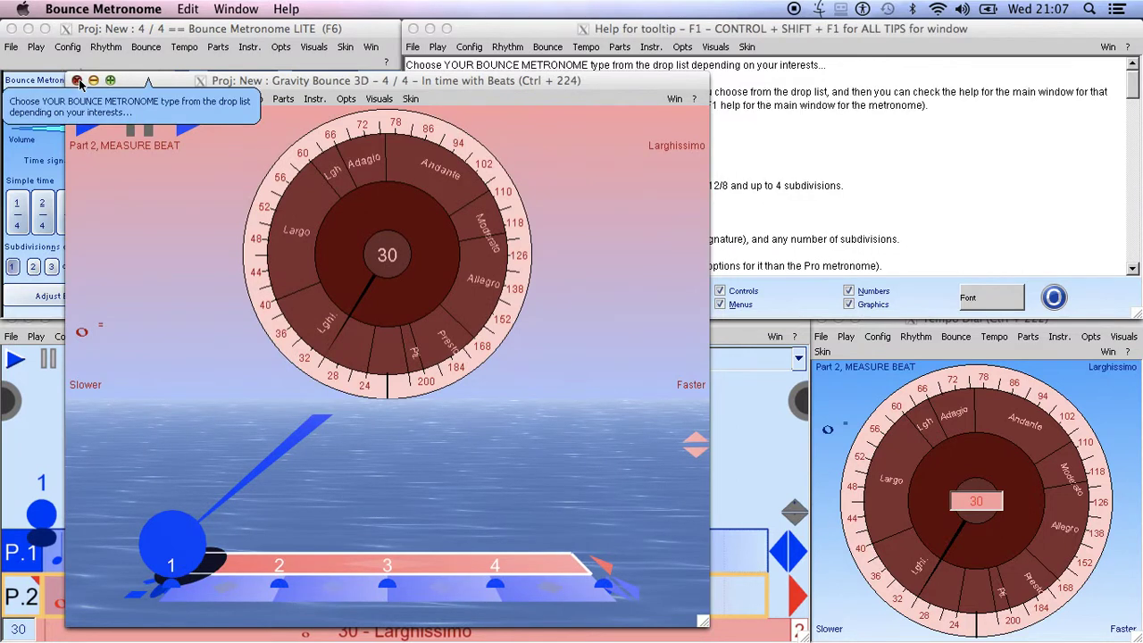
left_click_drag(361, 88, 489, 55)
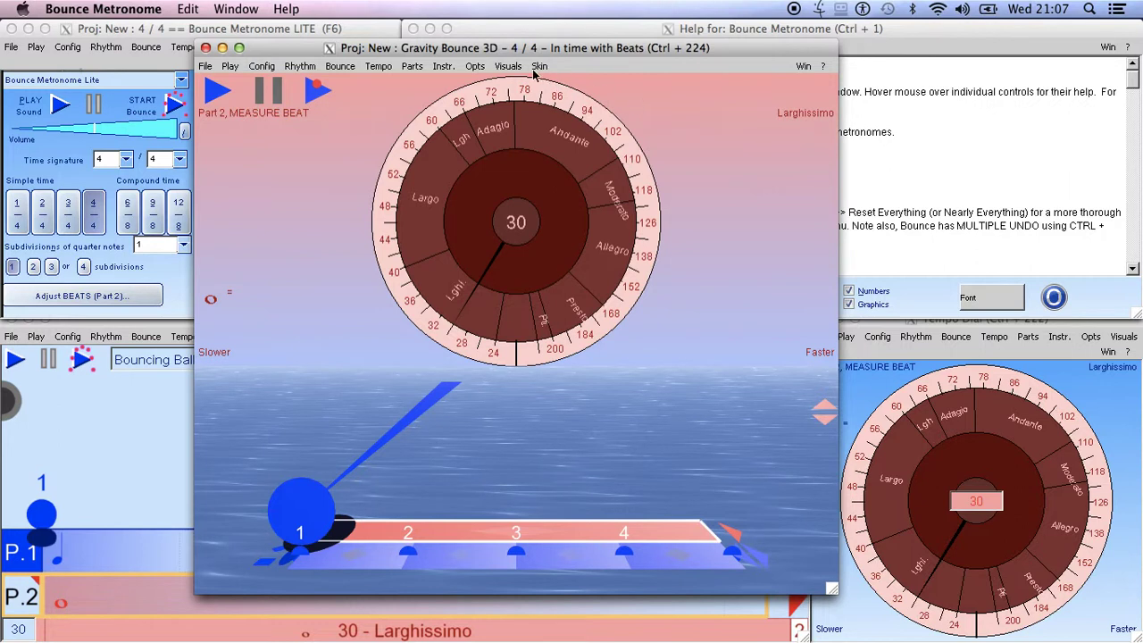
left_click(804, 67)
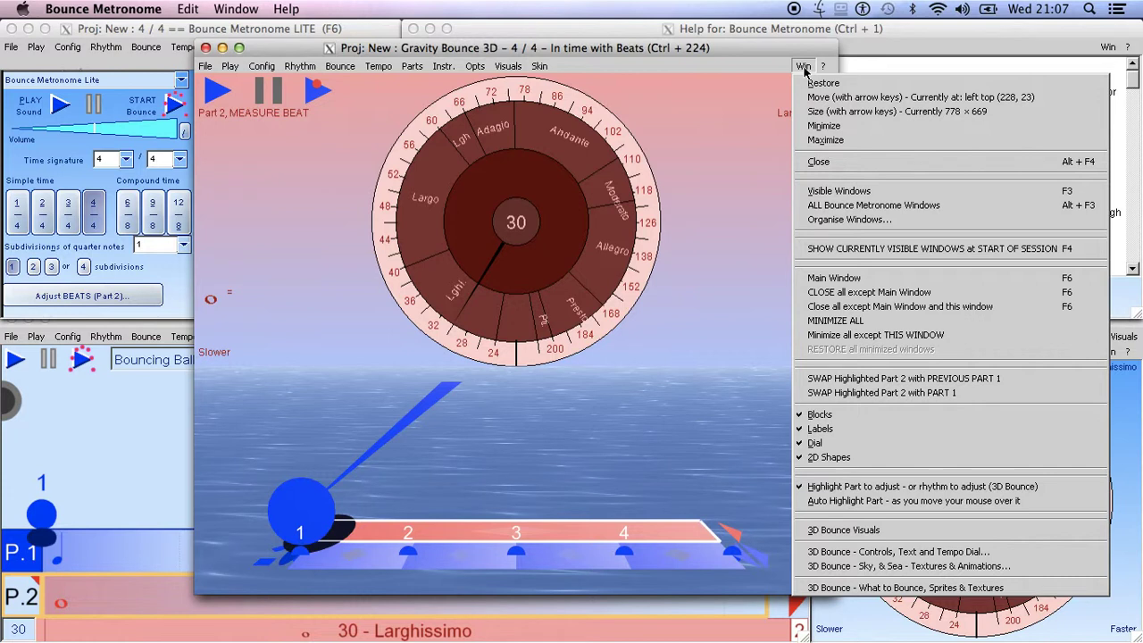
left_click(740, 57)
left_click_drag(757, 57, 873, 59)
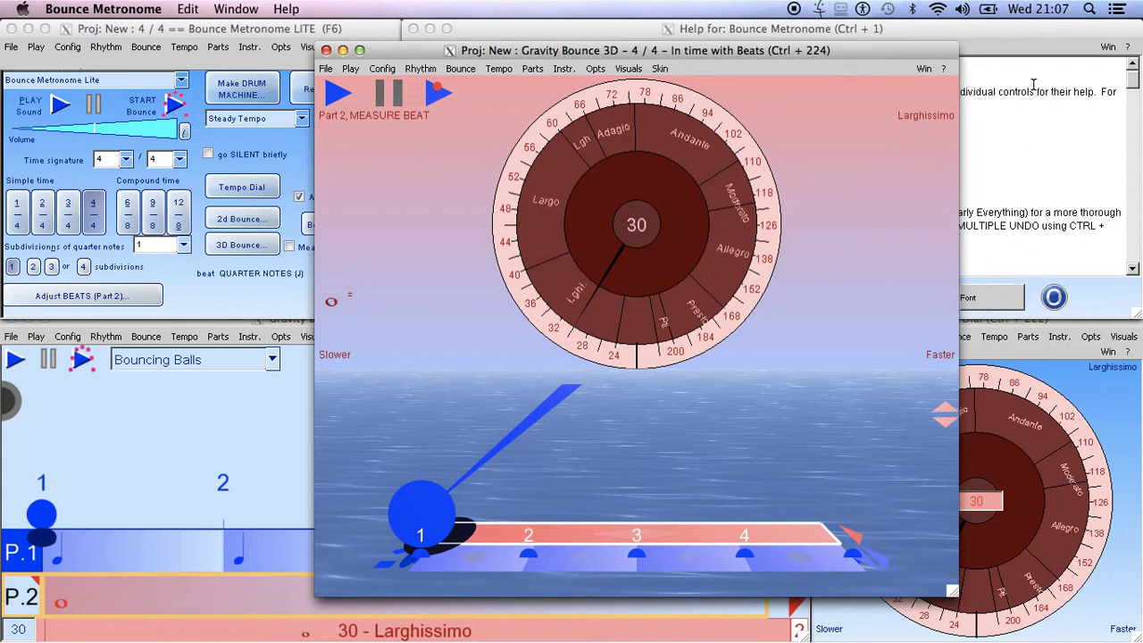
Move the Tempo Dial window partly over the 3D Bounce window, and minimise all windows except the Tempo Dial
left_click(1023, 328)
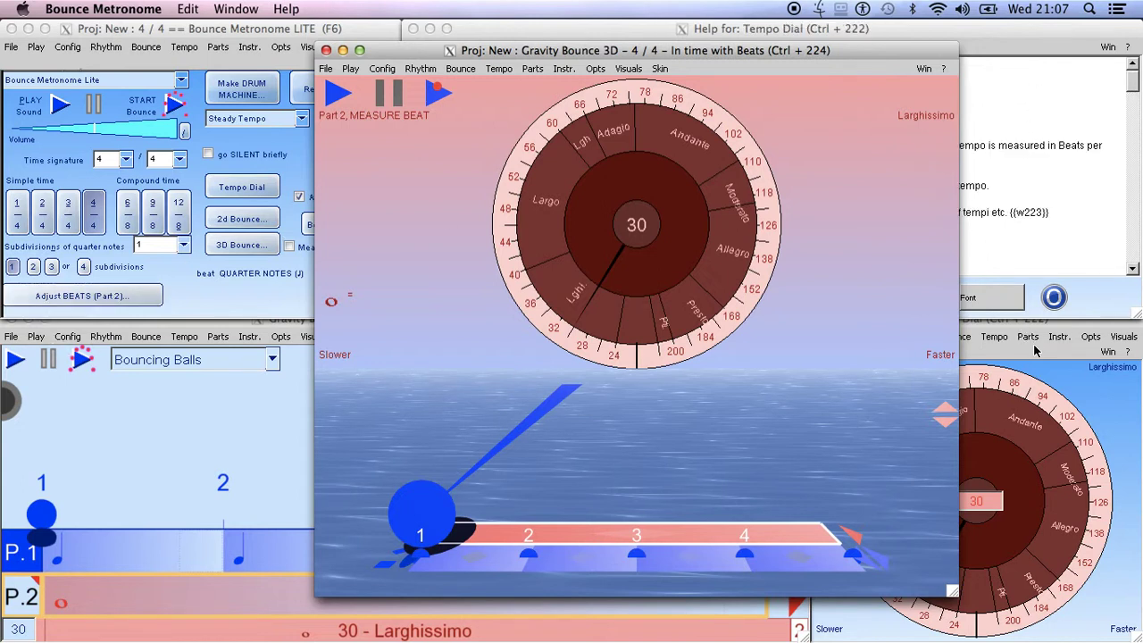
left_click_drag(1059, 327, 963, 315)
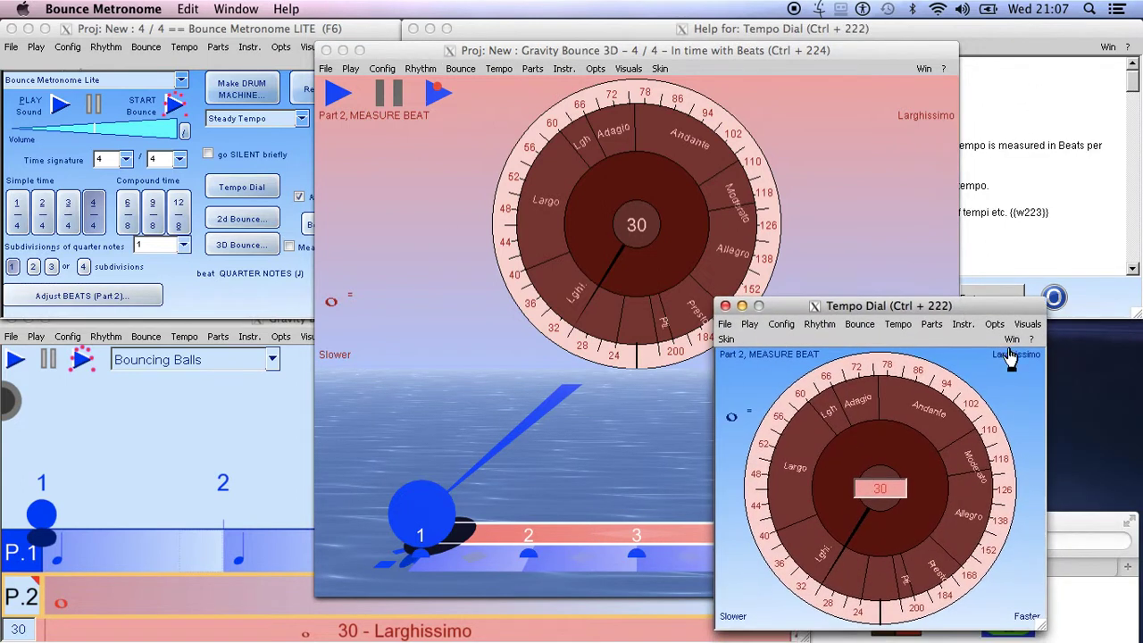
left_click(1011, 339)
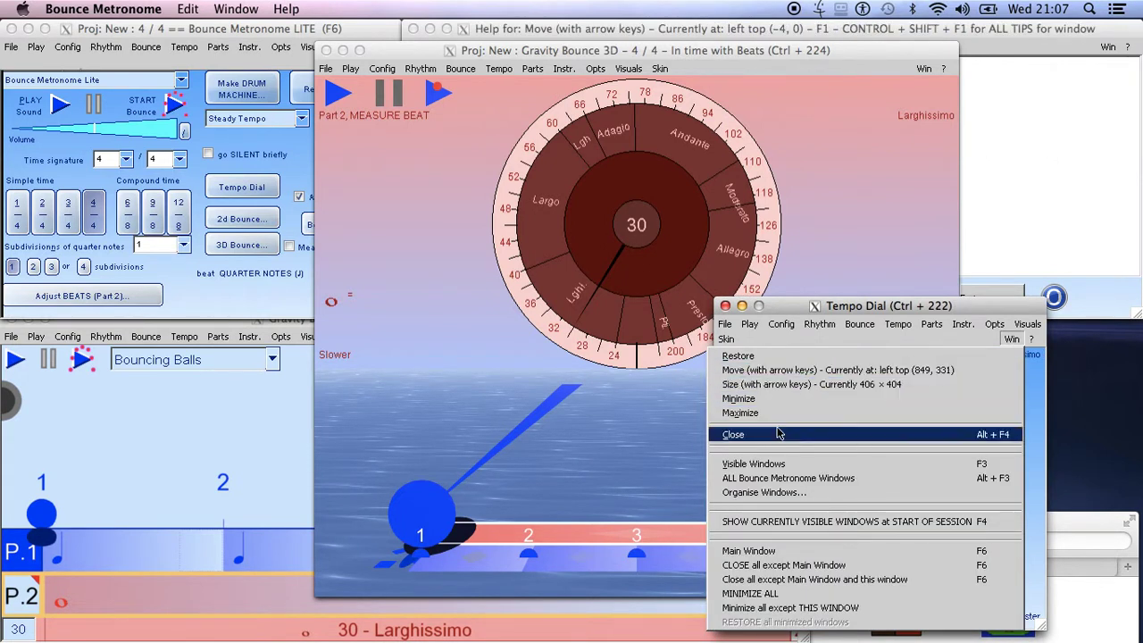
left_click(813, 608)
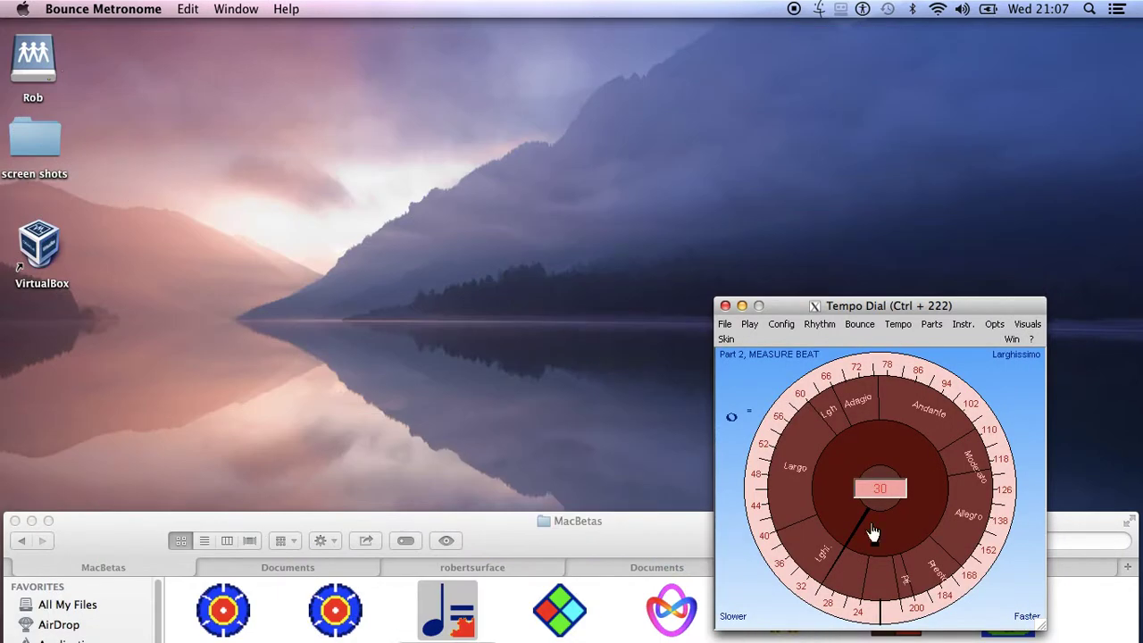
Restore all minimised windows and bring the Tempo Dial window to the front
left_click(1009, 340)
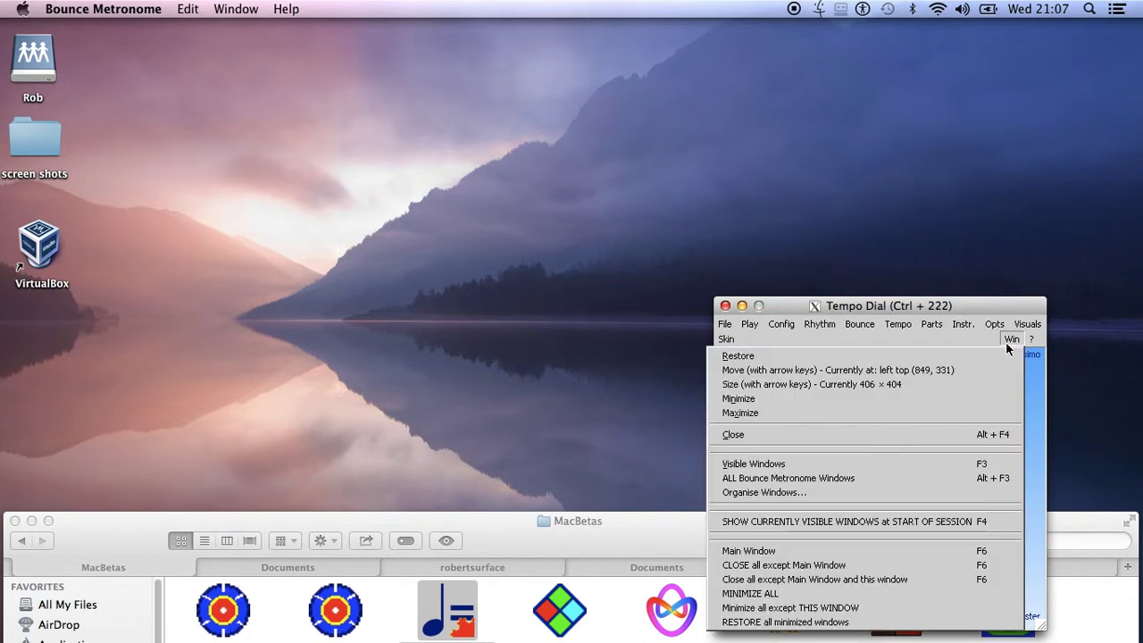
left_click(844, 623)
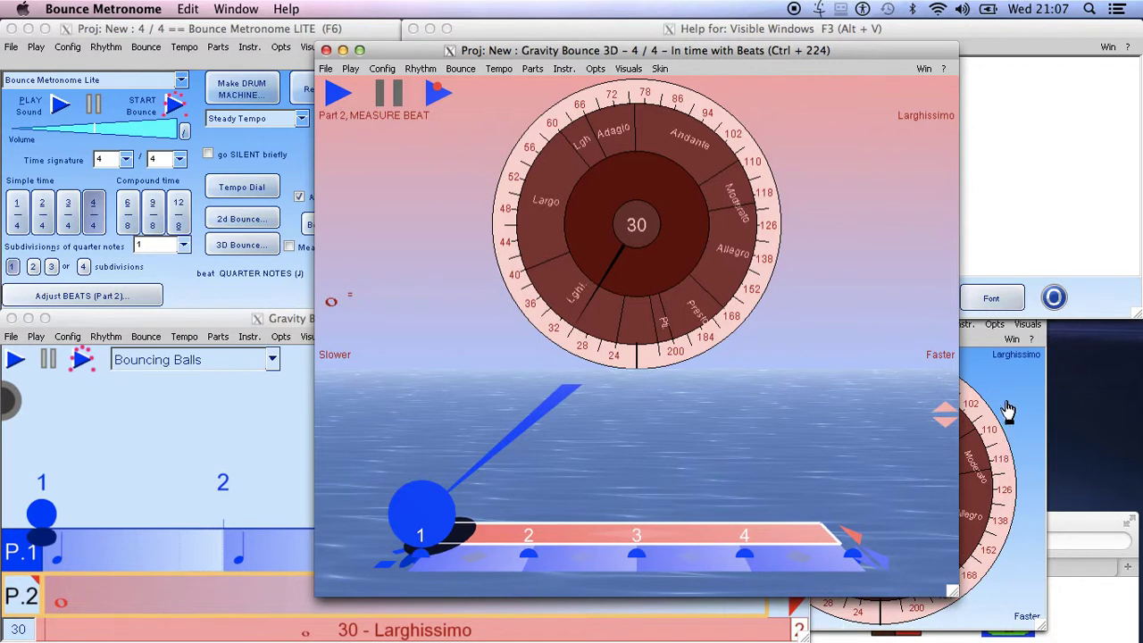
left_click(1007, 409)
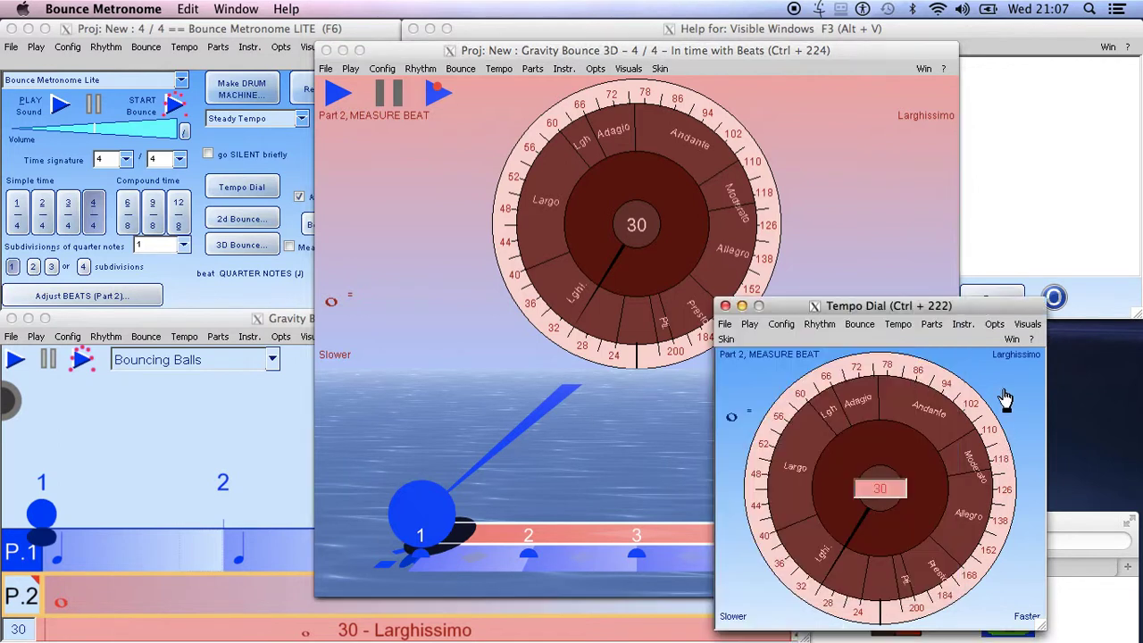
Review the window commands of the Tempo Dial, and bring Gravity Bounce 3D to the front to review its own
left_click(1011, 339)
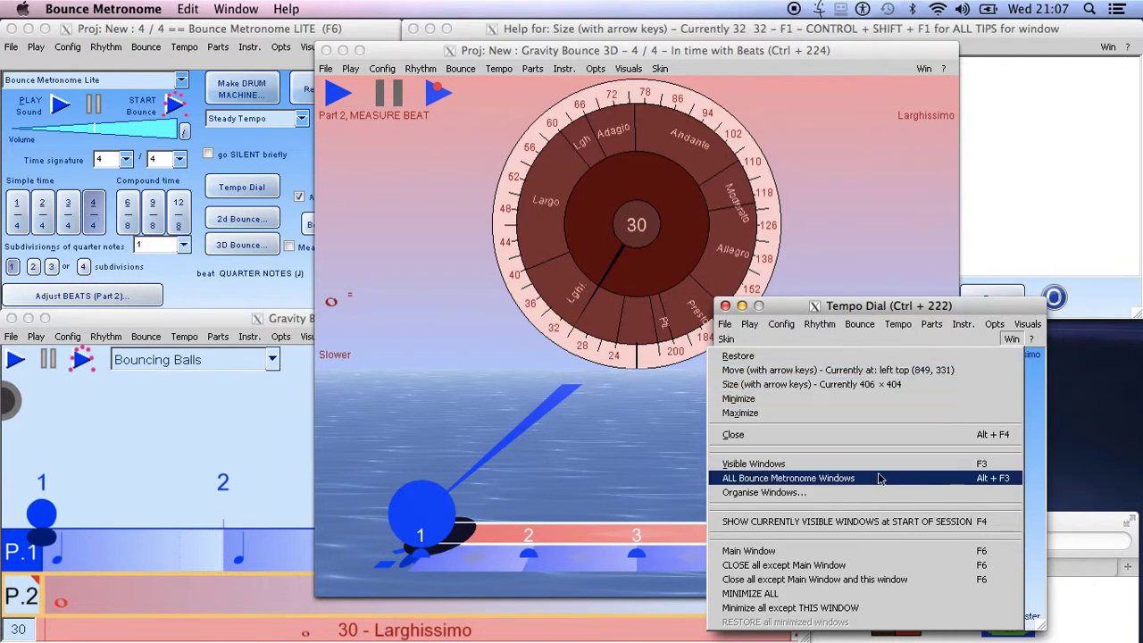
mouse_move(844, 331)
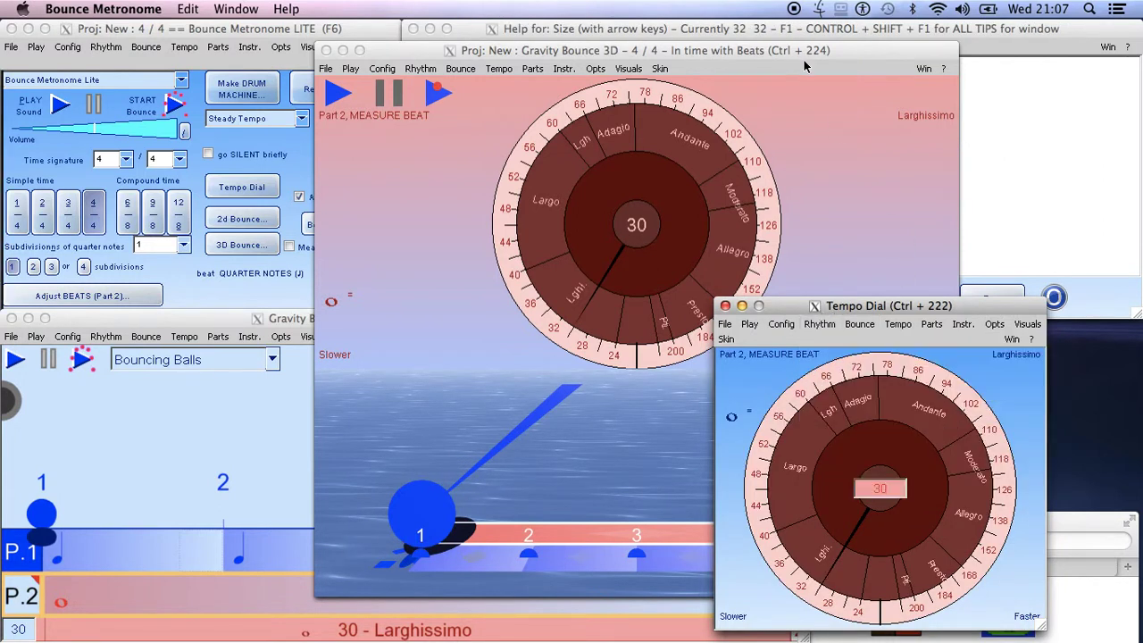
left_click(717, 52)
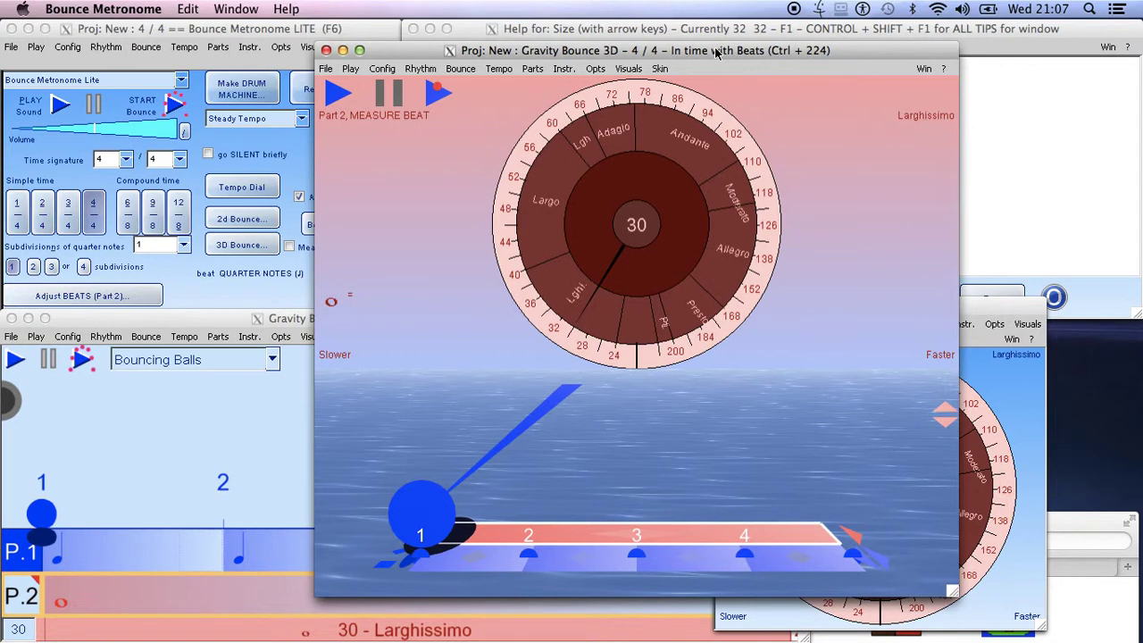
left_click(925, 70)
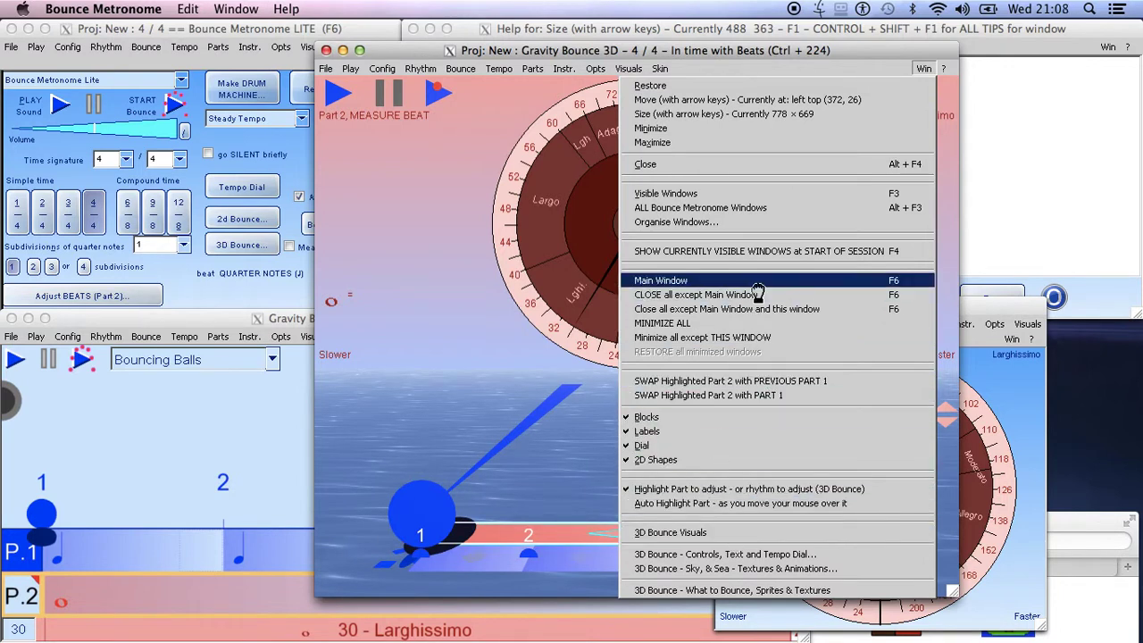
left_click(475, 53)
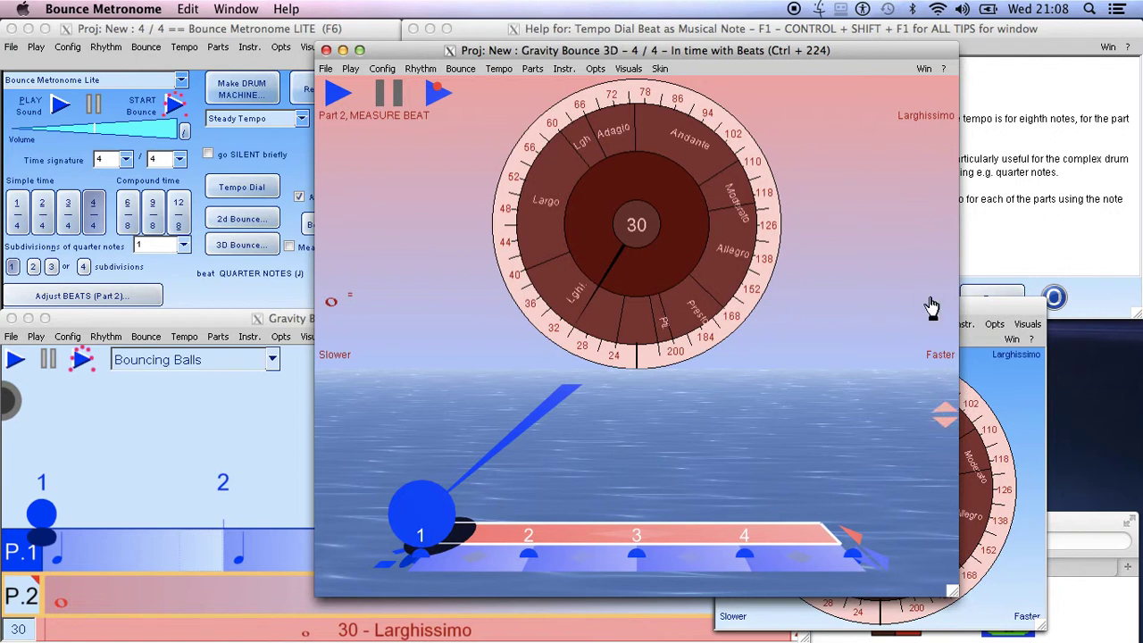
Toggle the blocks, labels and dial off and on in the Gravity Bounce 3D window, and turn off its 2D shapes
left_click(925, 70)
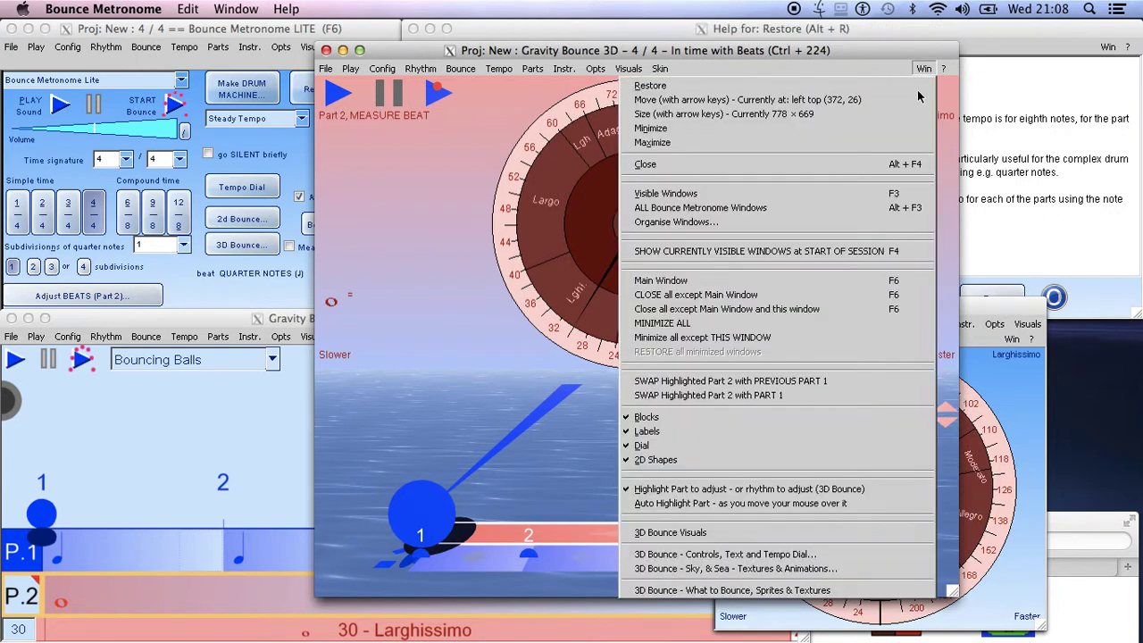
left_click(741, 420)
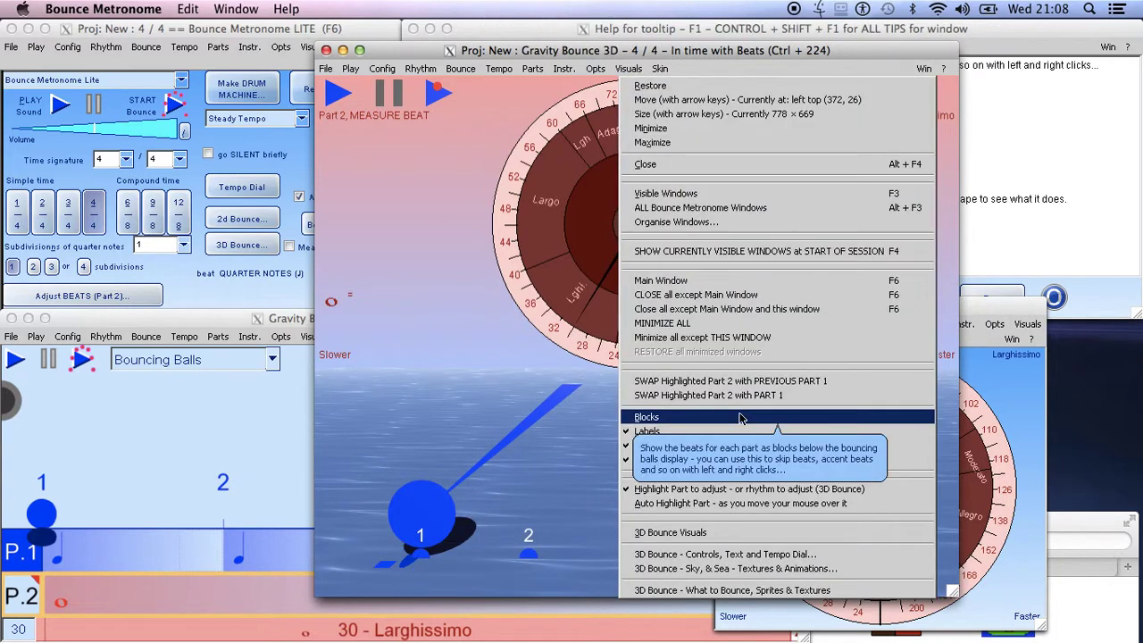
left_click(739, 418)
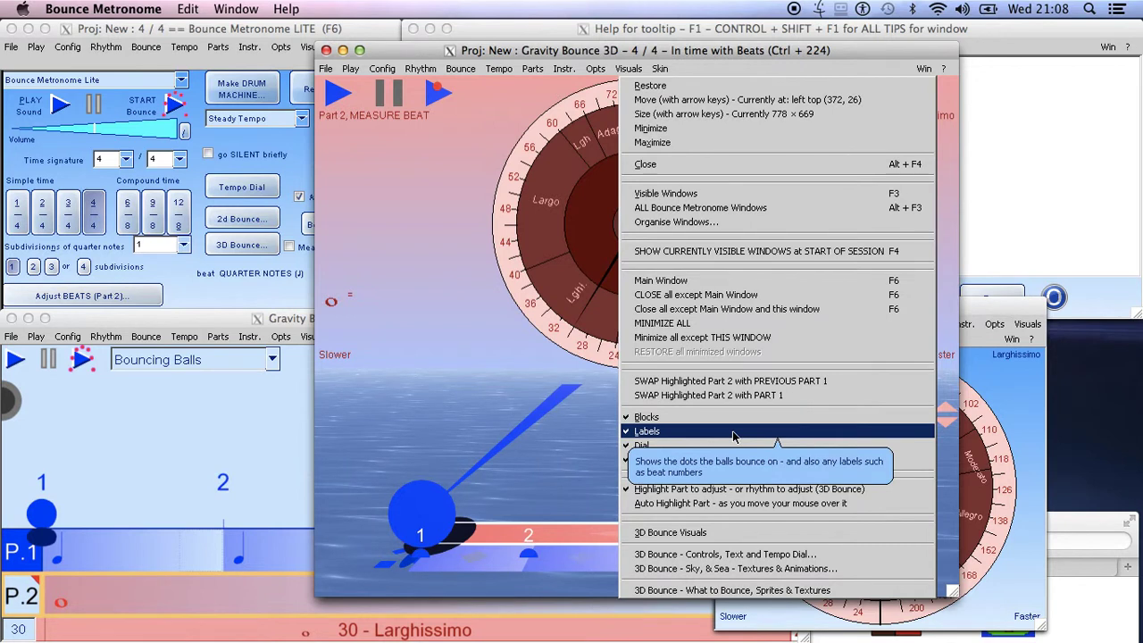
left_click(732, 432)
left_click(732, 432)
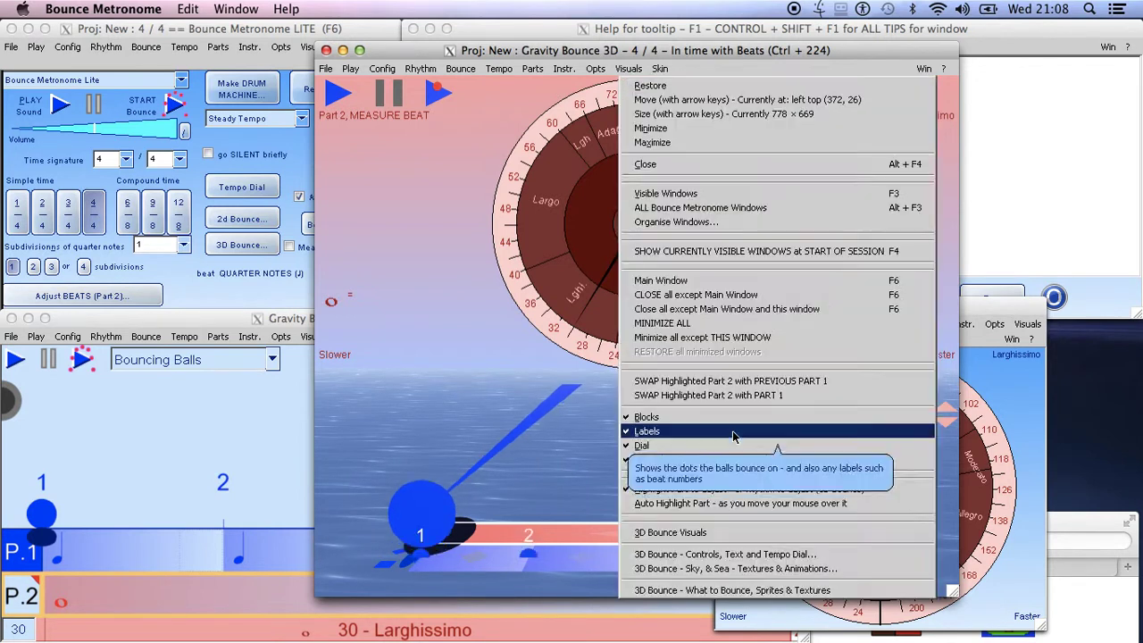
left_click(723, 446)
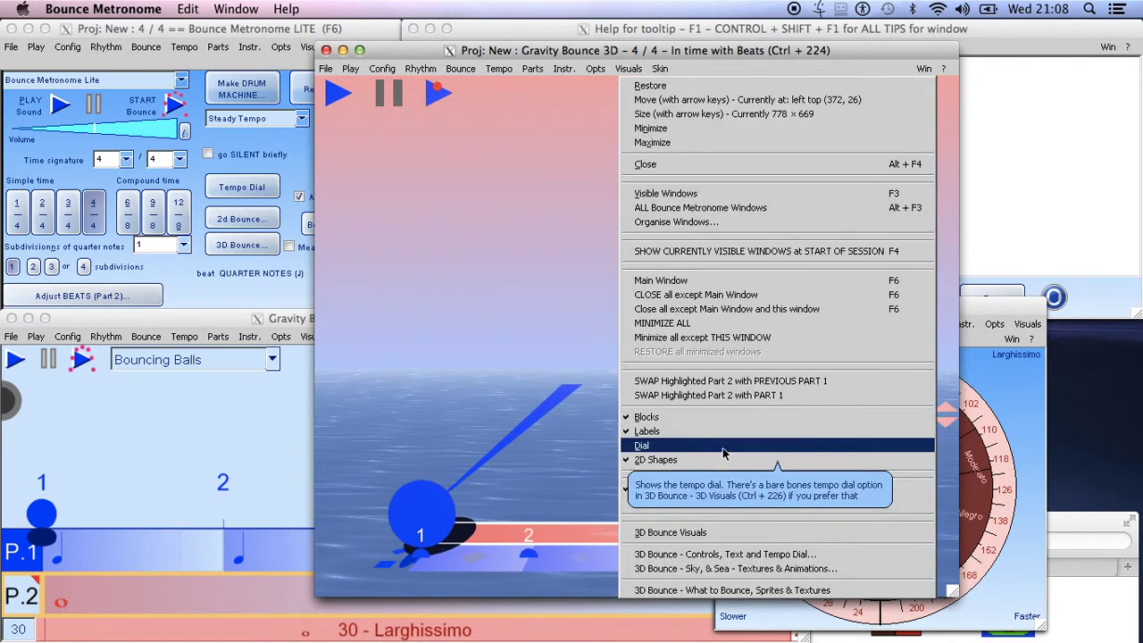
left_click(724, 449)
left_click(712, 460)
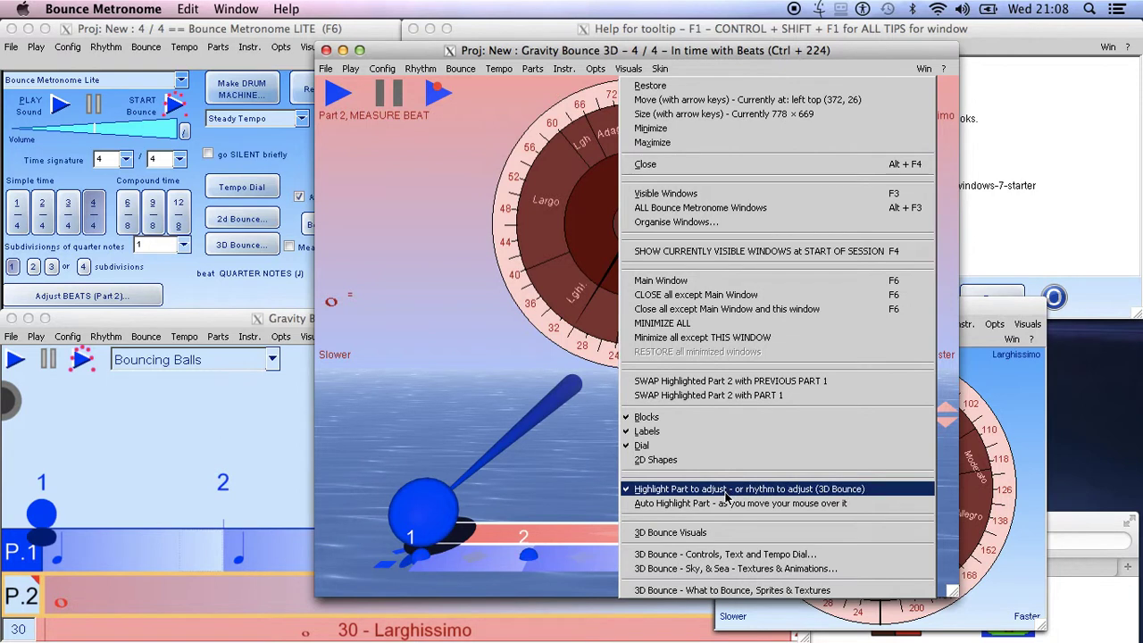
Open the 3D Bounce Visuals settings and apply the Drum, Conducting and Standard presets in turn
left_click(694, 533)
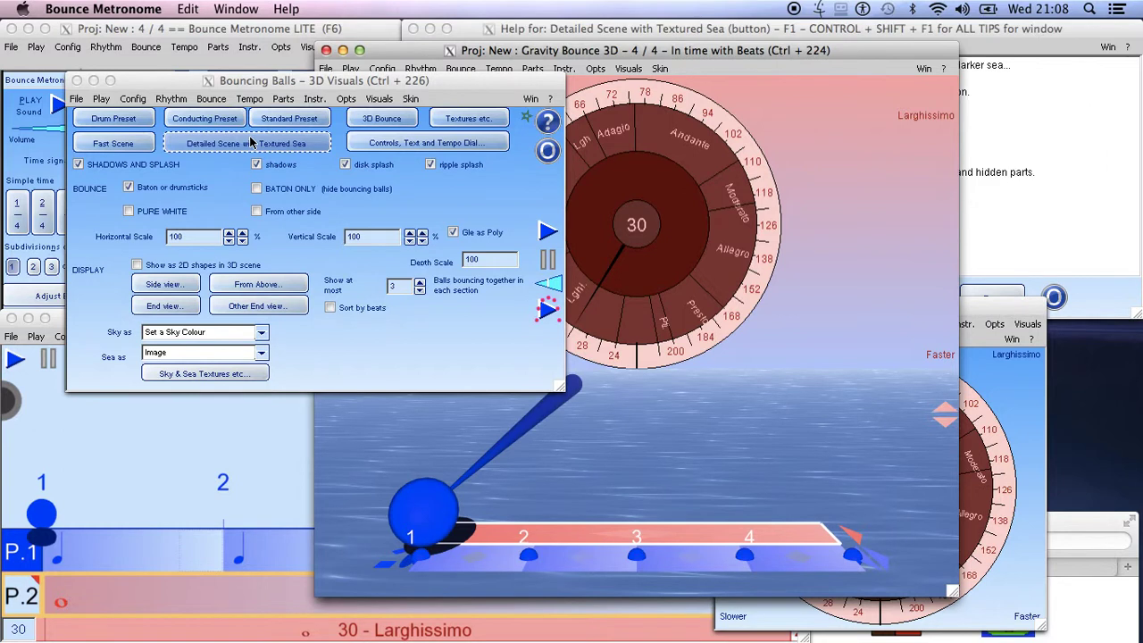
left_click(123, 127)
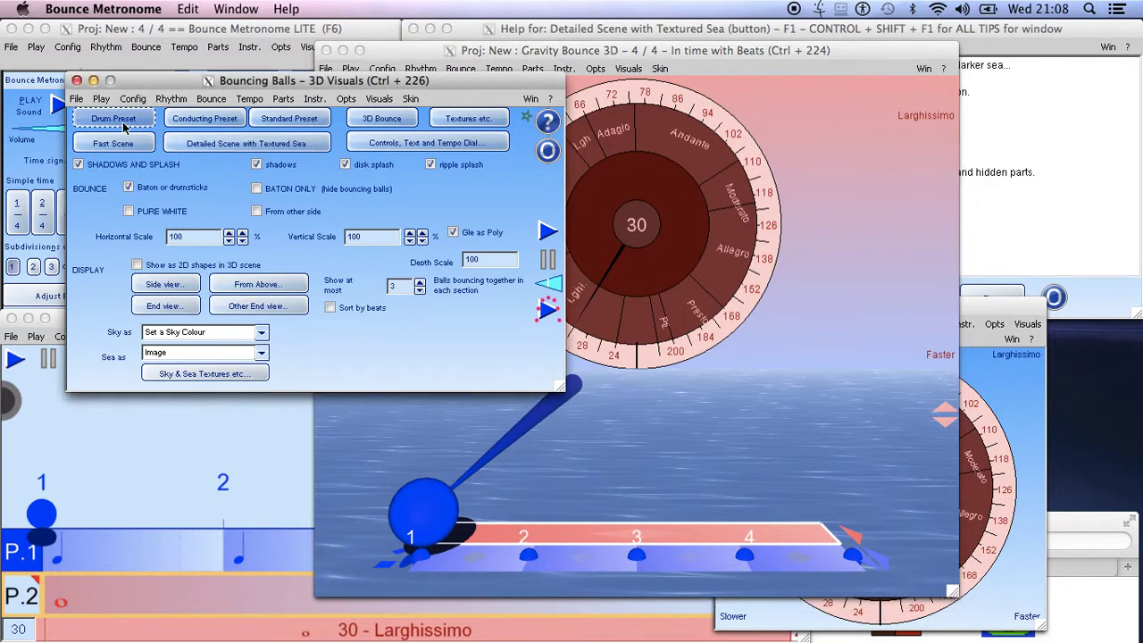
left_click(207, 124)
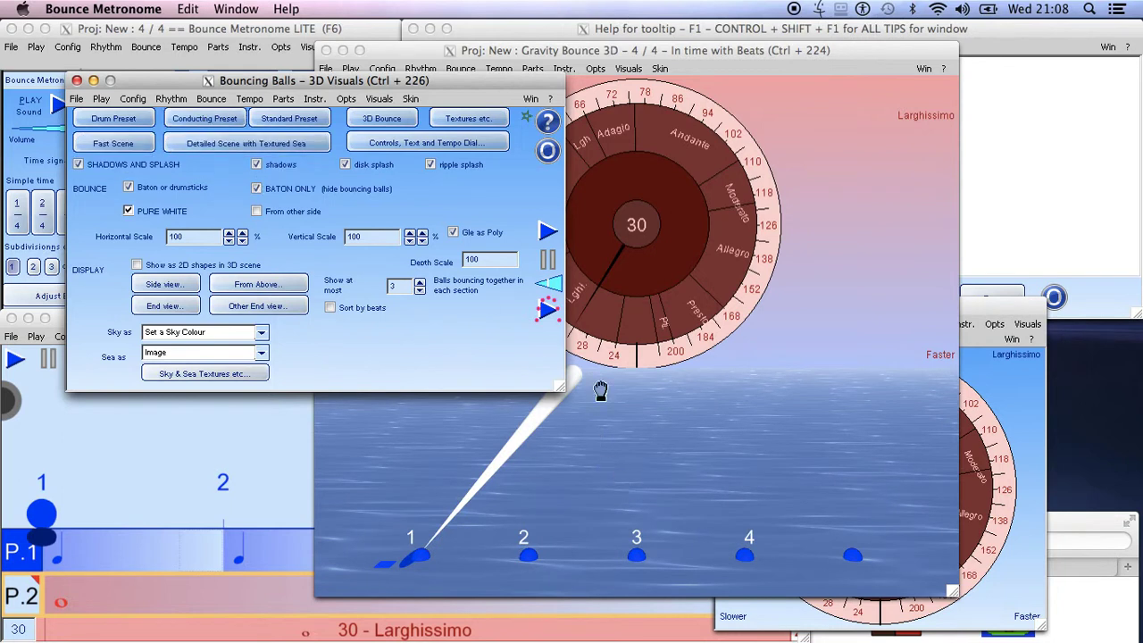
left_click(296, 127)
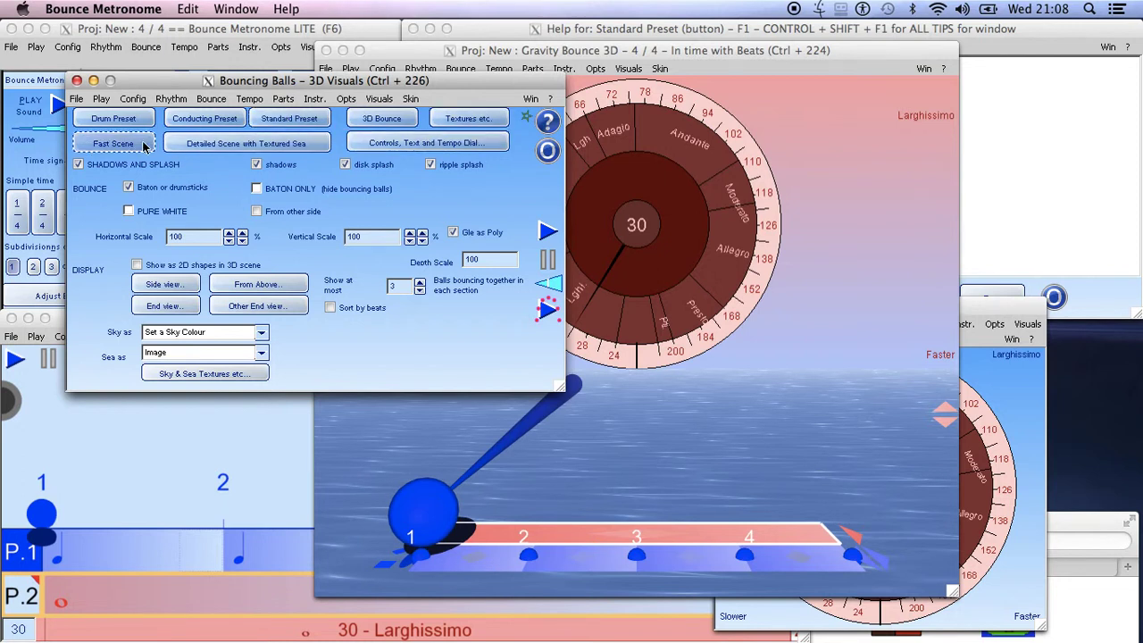
Apply the Fast Scene preset, replace it with Detailed Scene with Textured Sea, and close the 3D Visuals settings
left_click(114, 146)
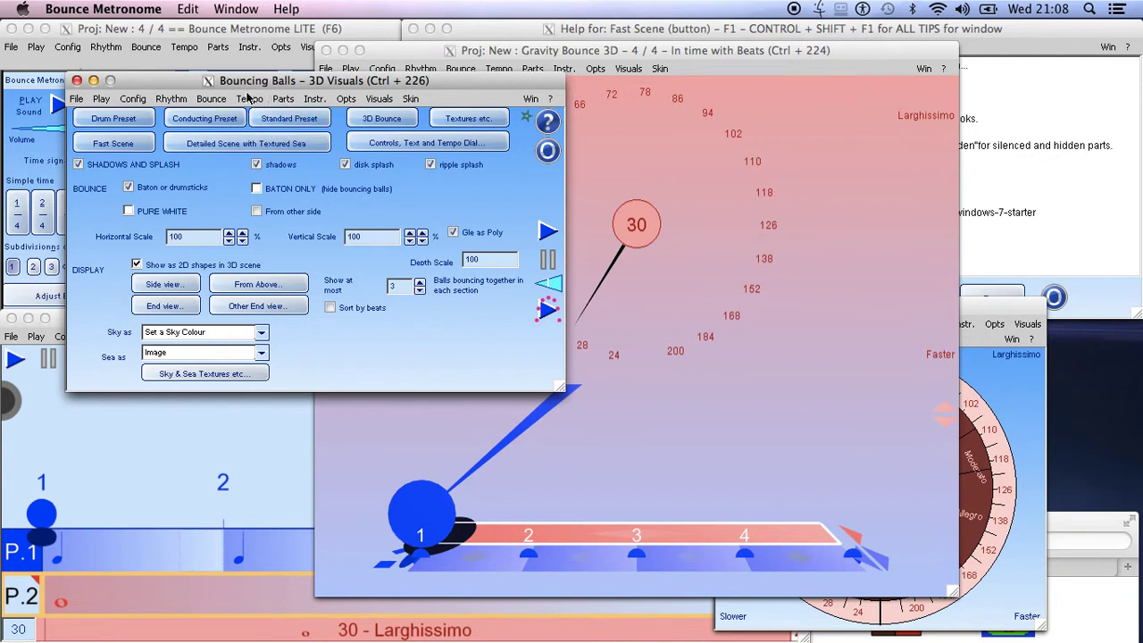
left_click_drag(220, 88, 780, 51)
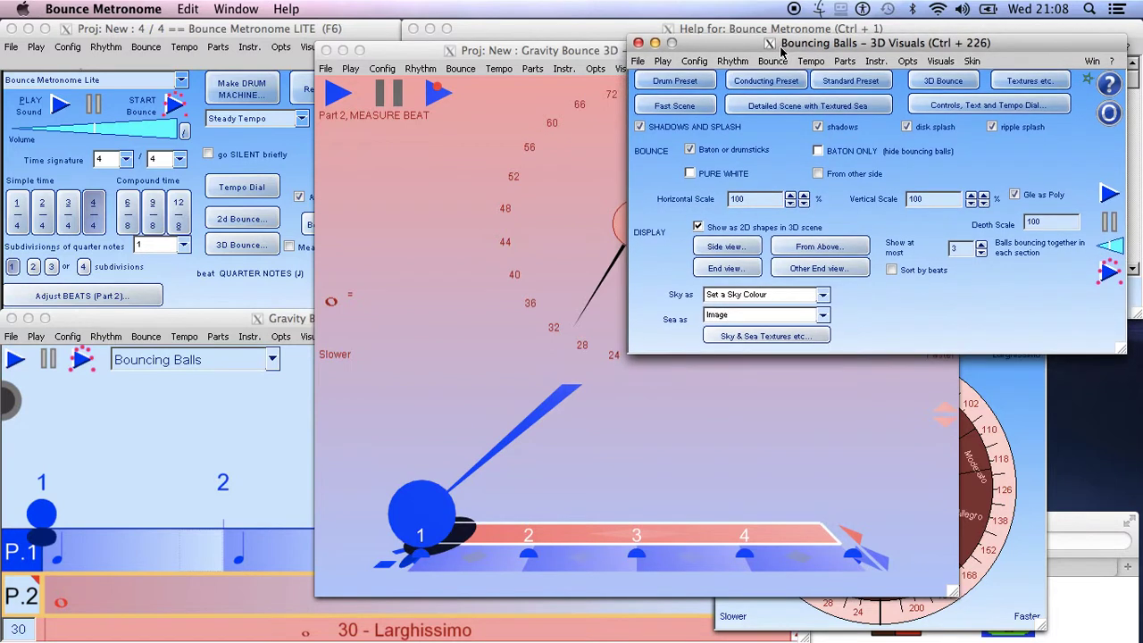
left_click(841, 108)
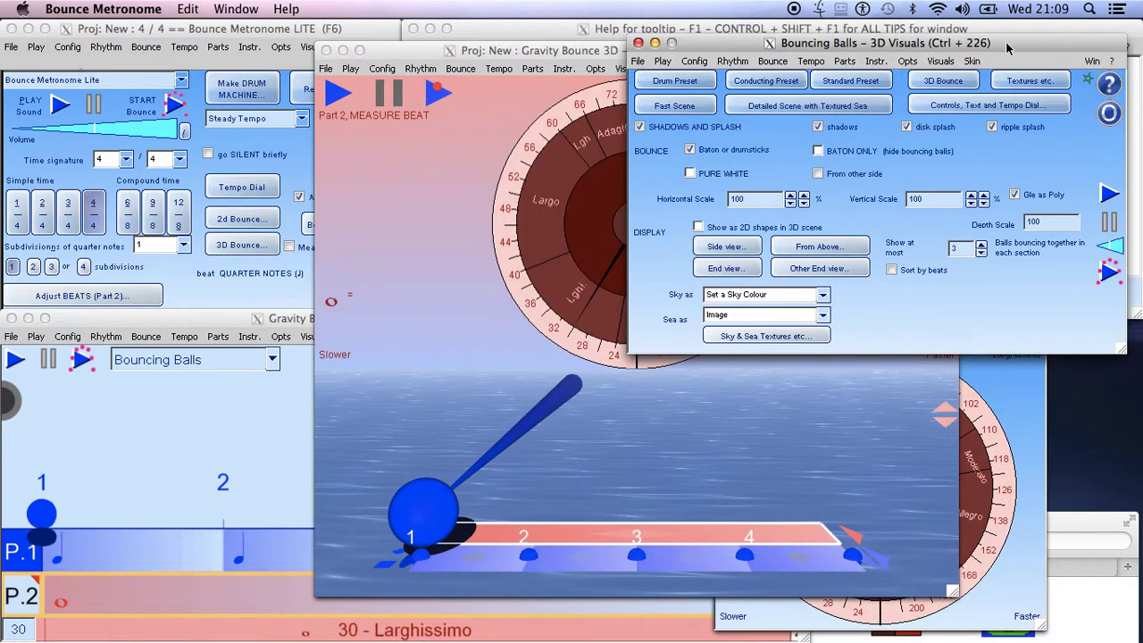
left_click_drag(1008, 48, 999, 90)
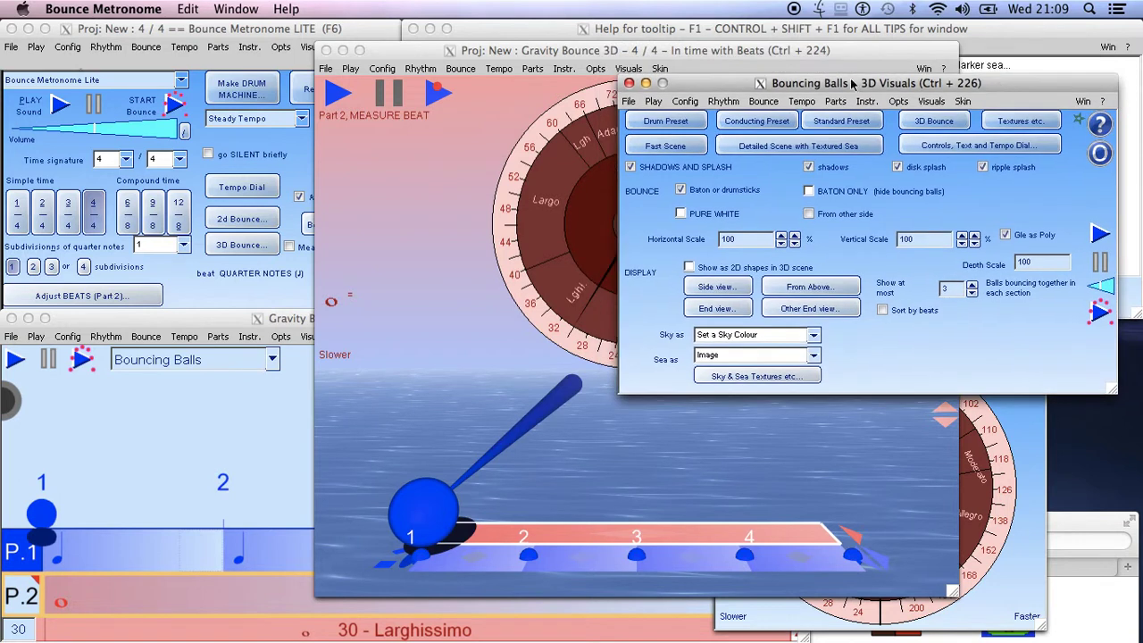
left_click(630, 83)
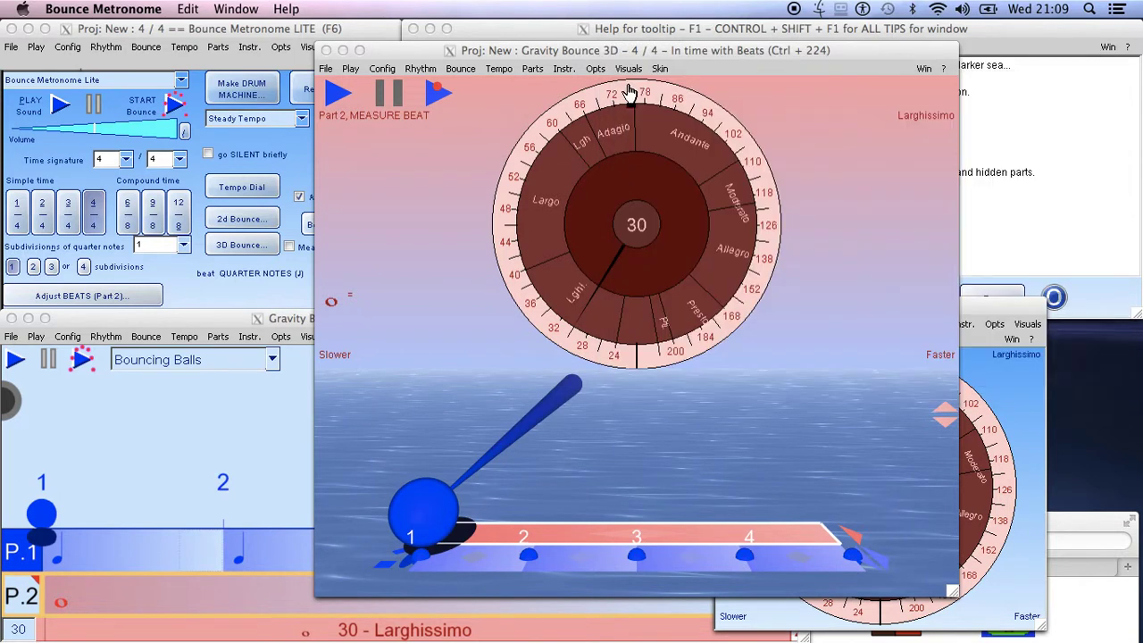
Set the metronome's rhythm to 6/8 compound time in the main window
left_click(920, 74)
left_click(922, 70)
left_click(922, 70)
left_click(128, 221)
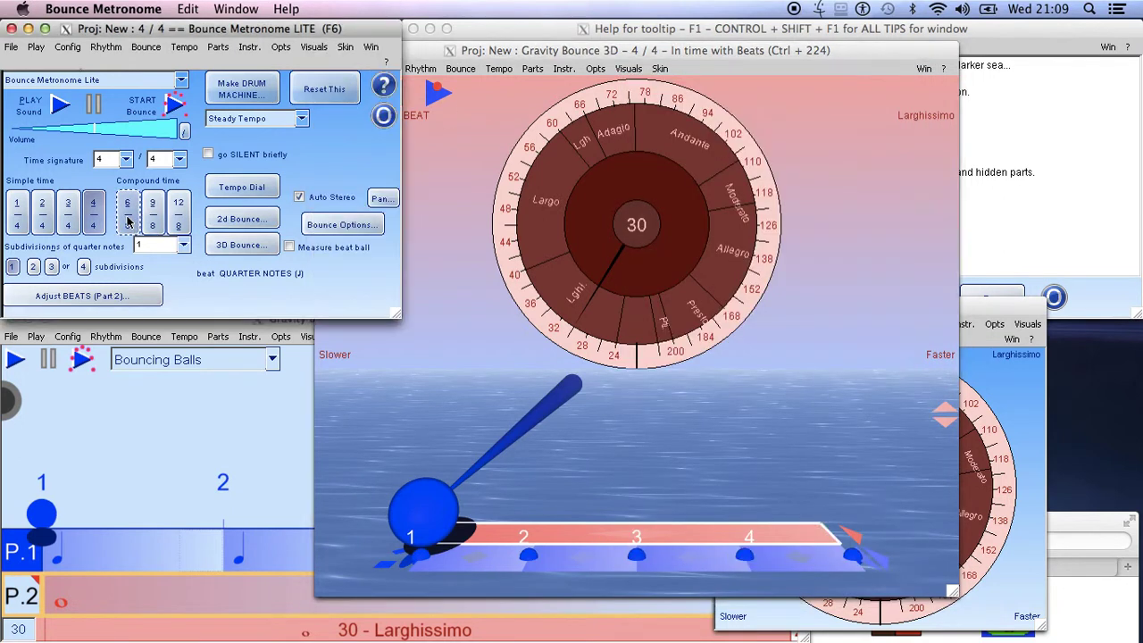
left_click(128, 221)
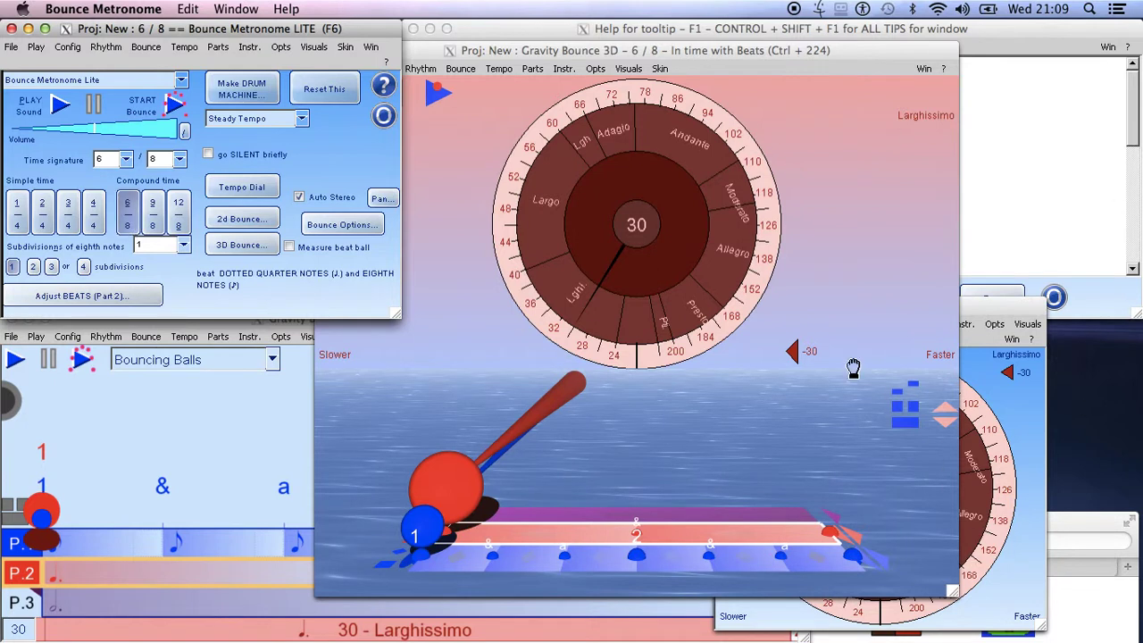
Review Gravity Bounce 3D's window commands, including those that swap the highlighted part with the previous or next part
left_click(923, 69)
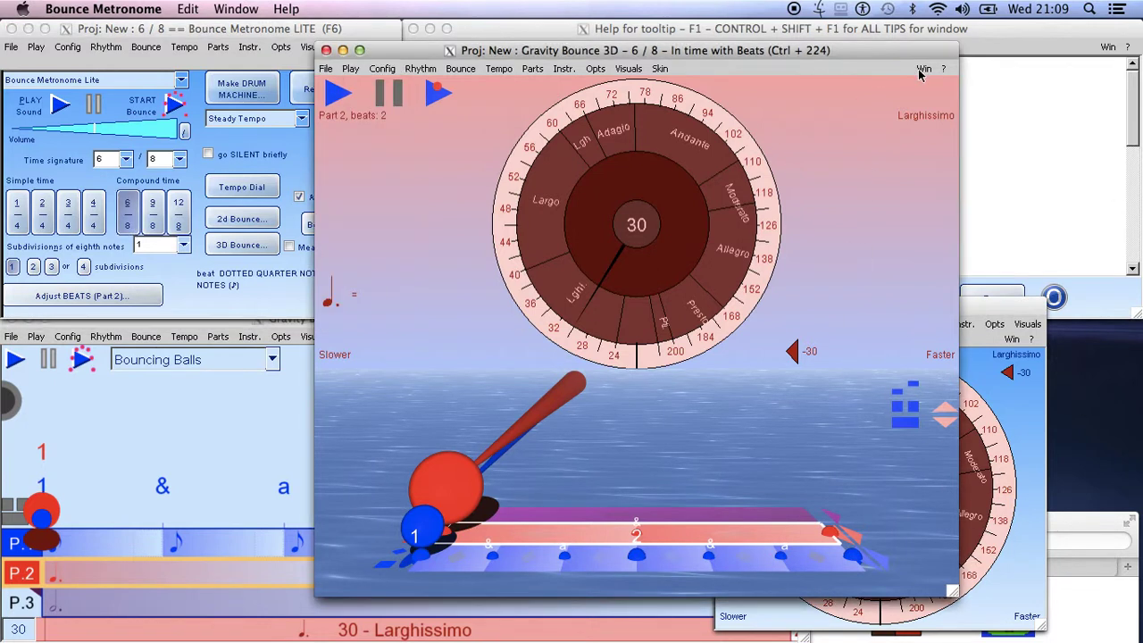
left_click(922, 69)
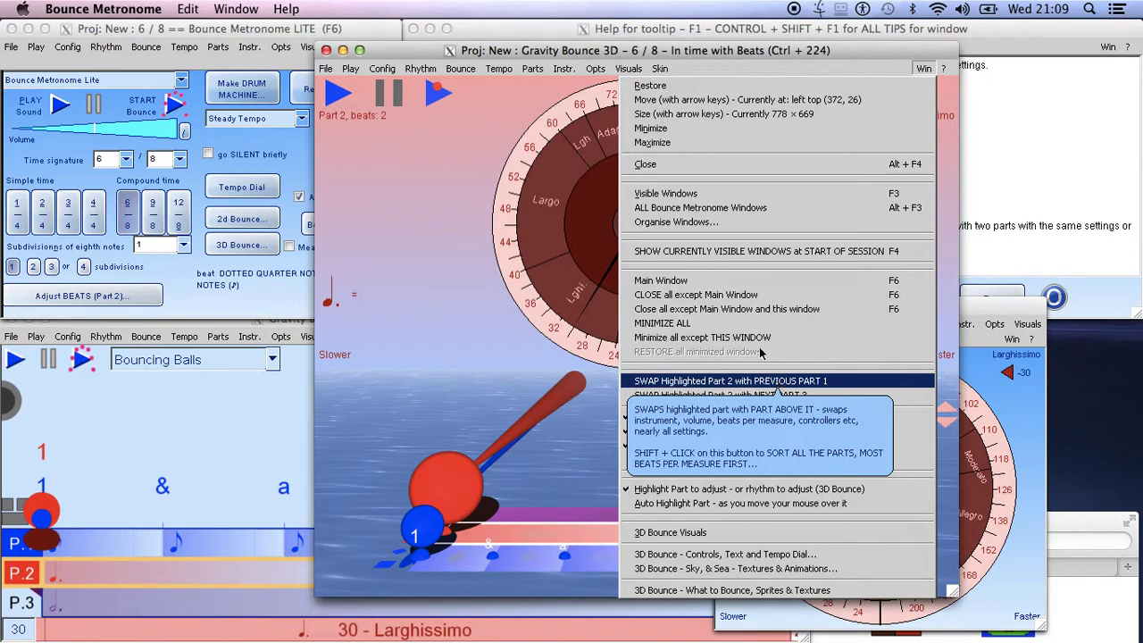
left_click(563, 70)
left_click(561, 69)
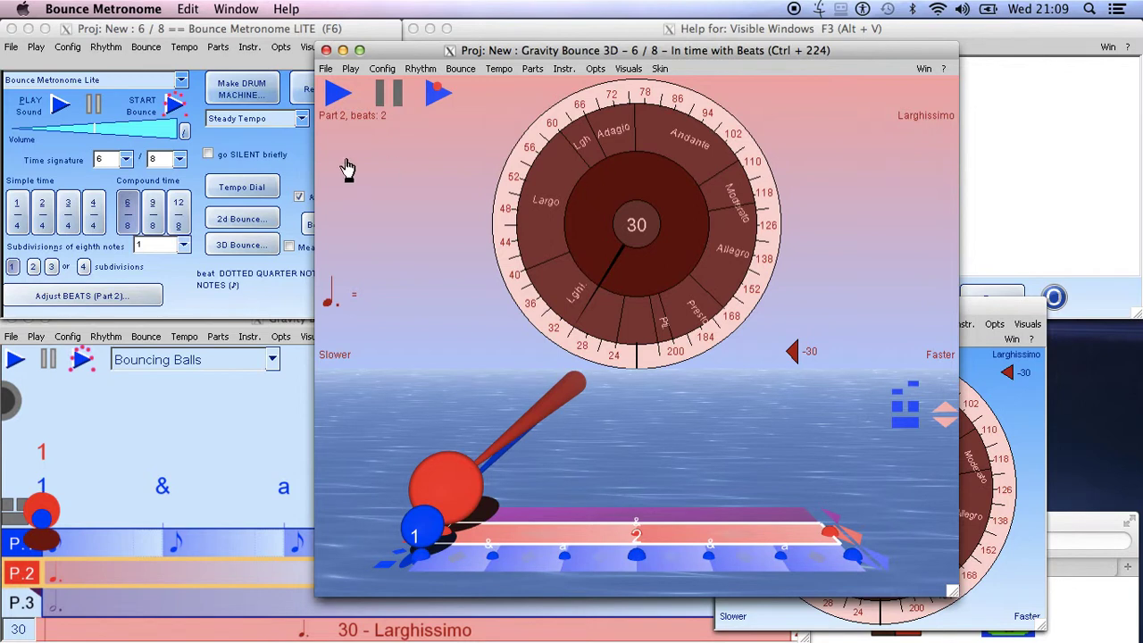
Cycle the part highlighted in Gravity Bounce 3D through Part 3 and Part 1, back to Part 2
left_click(347, 125)
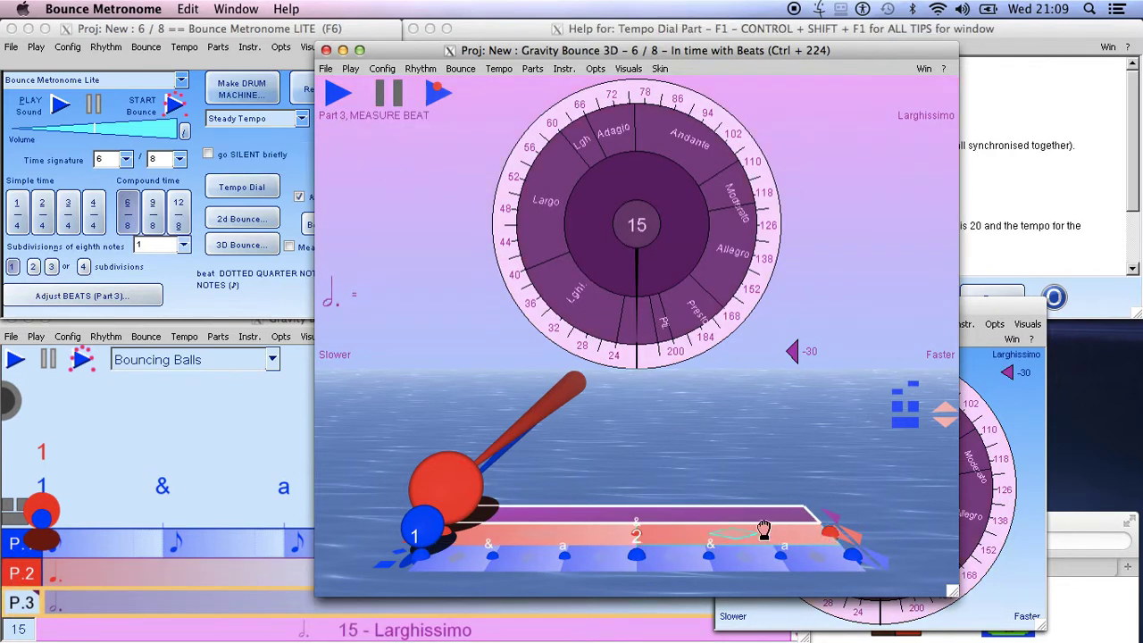
left_click(375, 122)
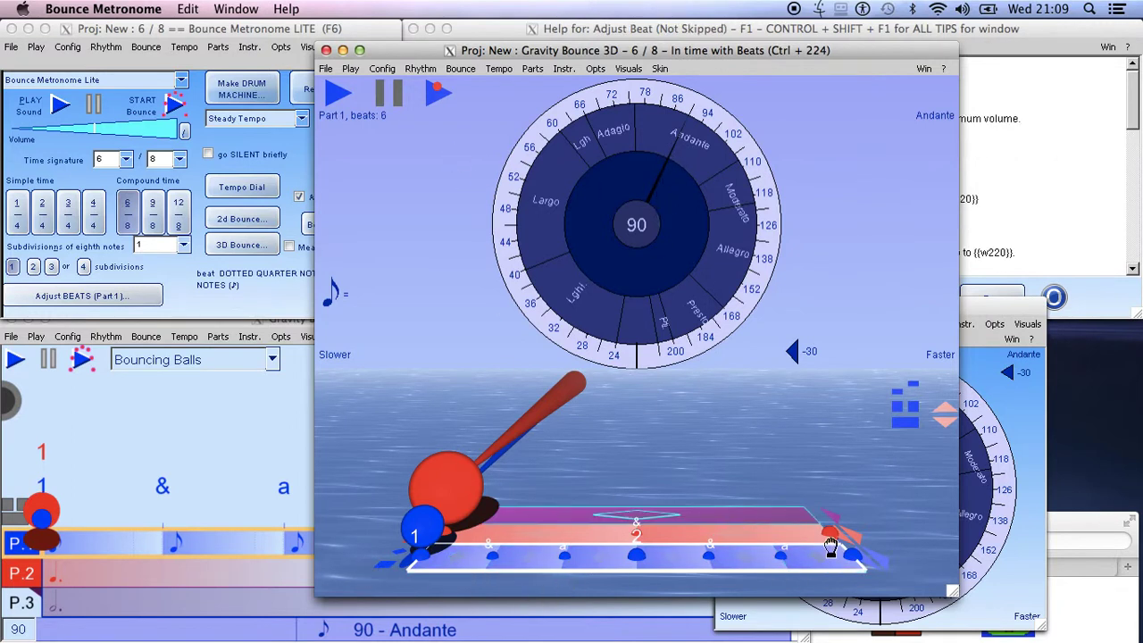
left_click(355, 127)
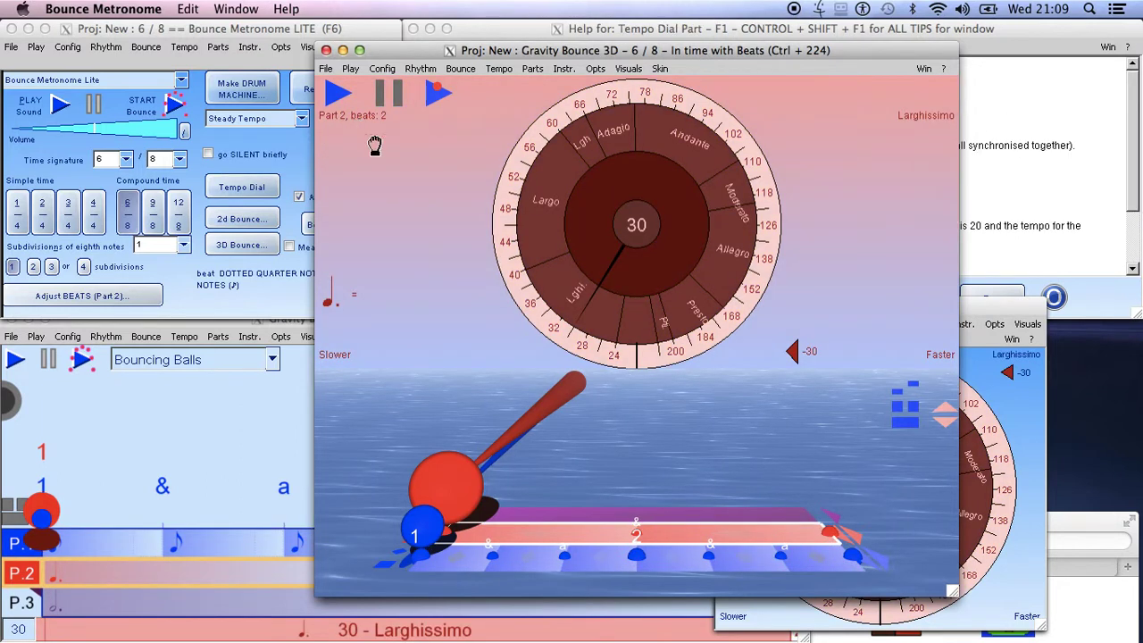
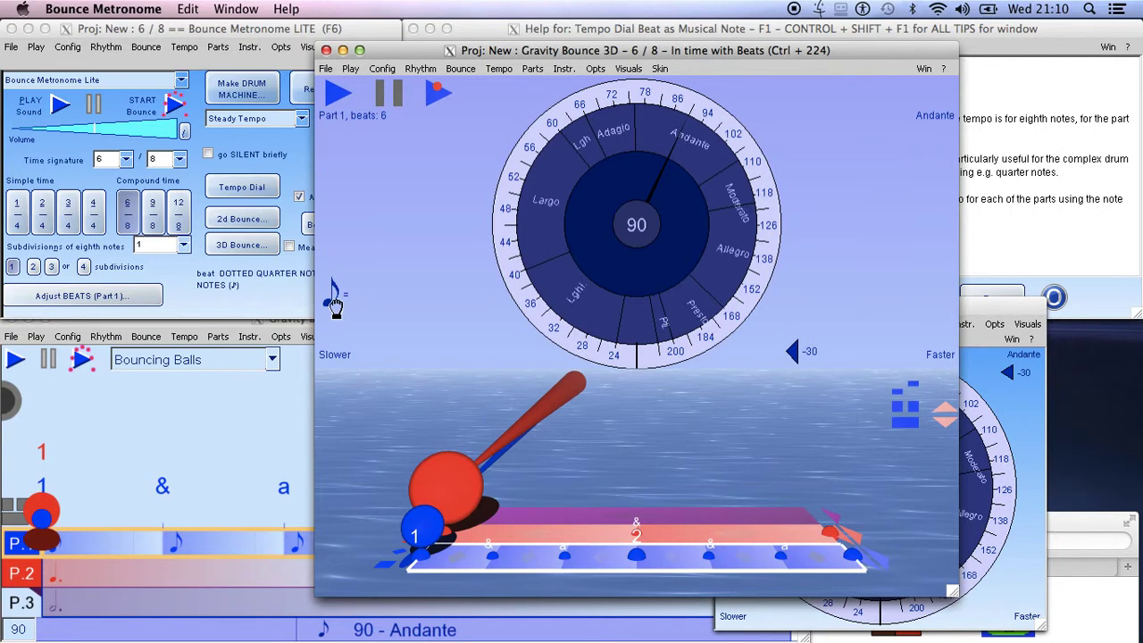
Open the Tempo Dial options from the dial's note symbol and make it always show the tempo for eighth notes
left_click(335, 304)
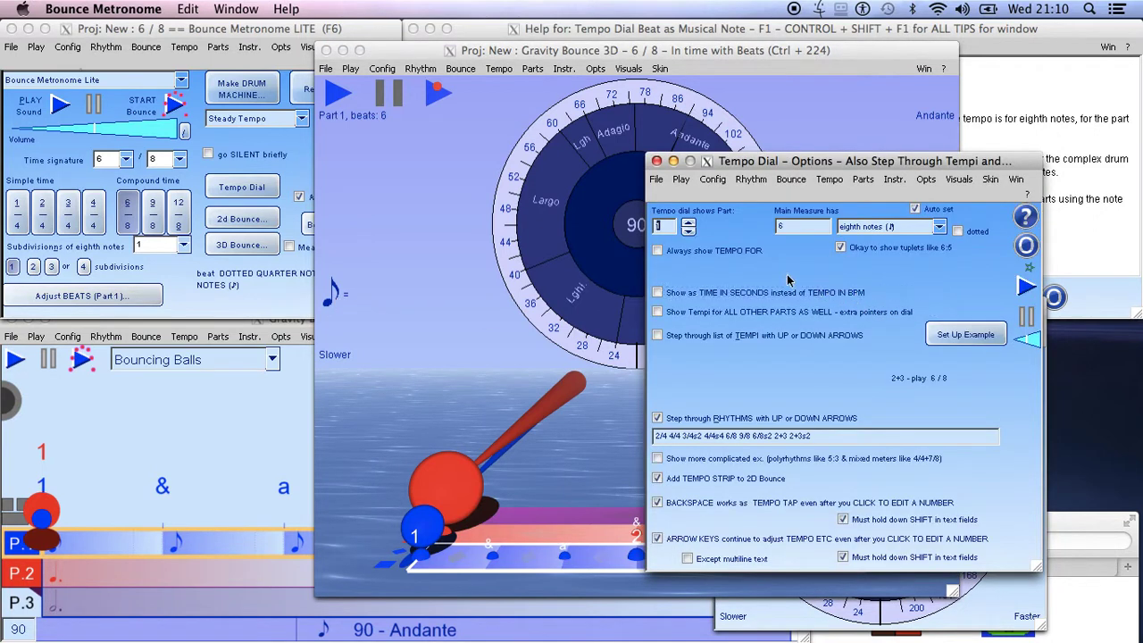
left_click(663, 254)
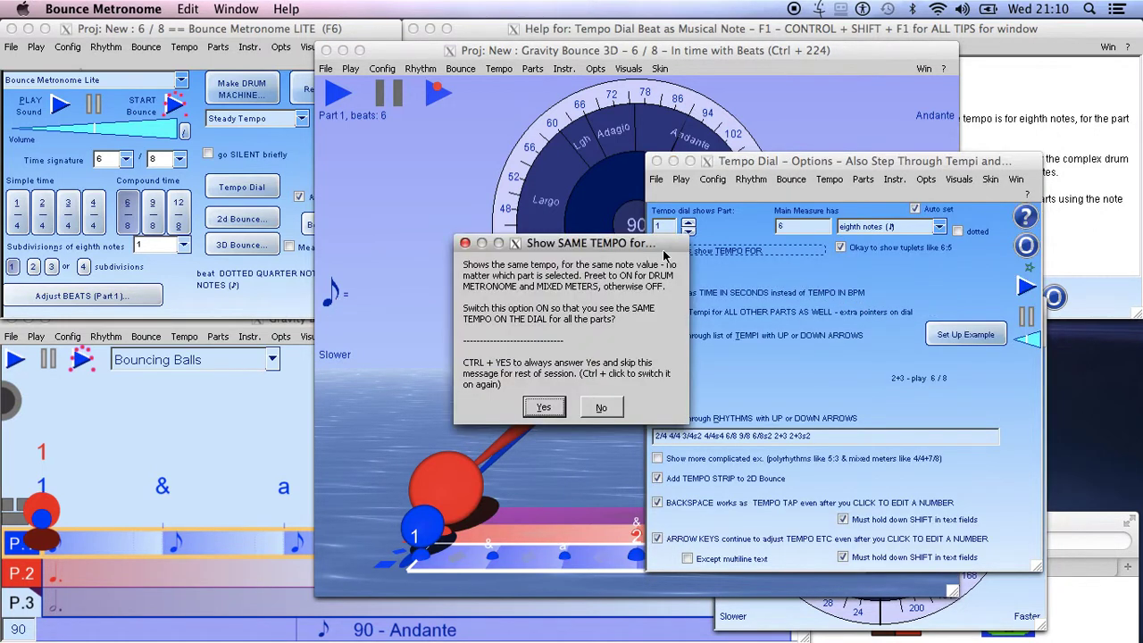
left_click(546, 407)
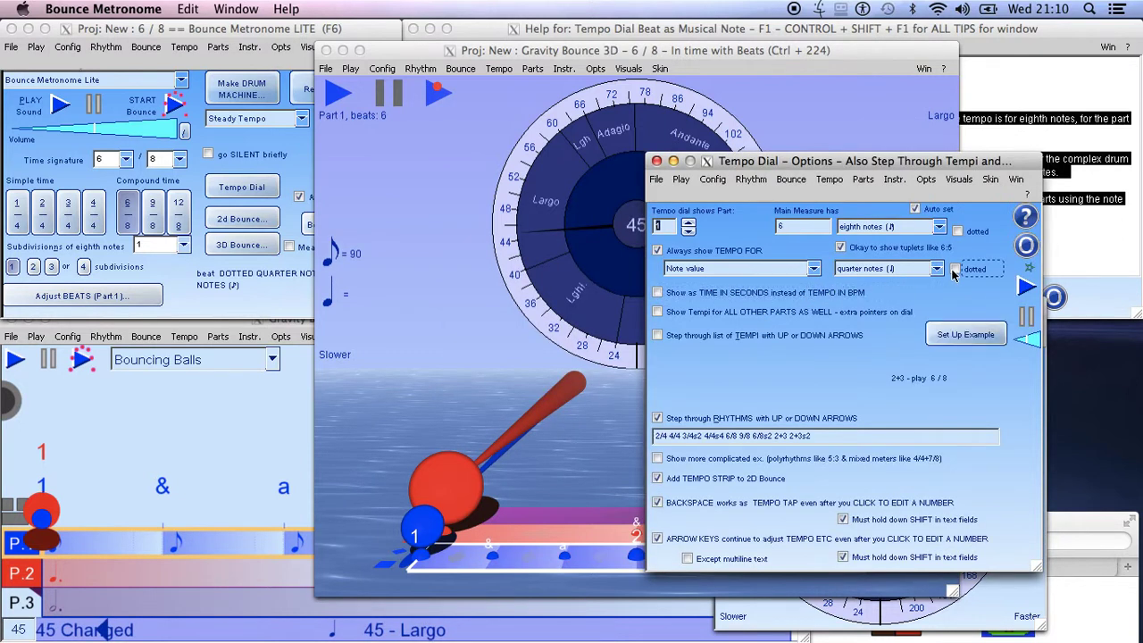
left_click_drag(759, 166, 821, 114)
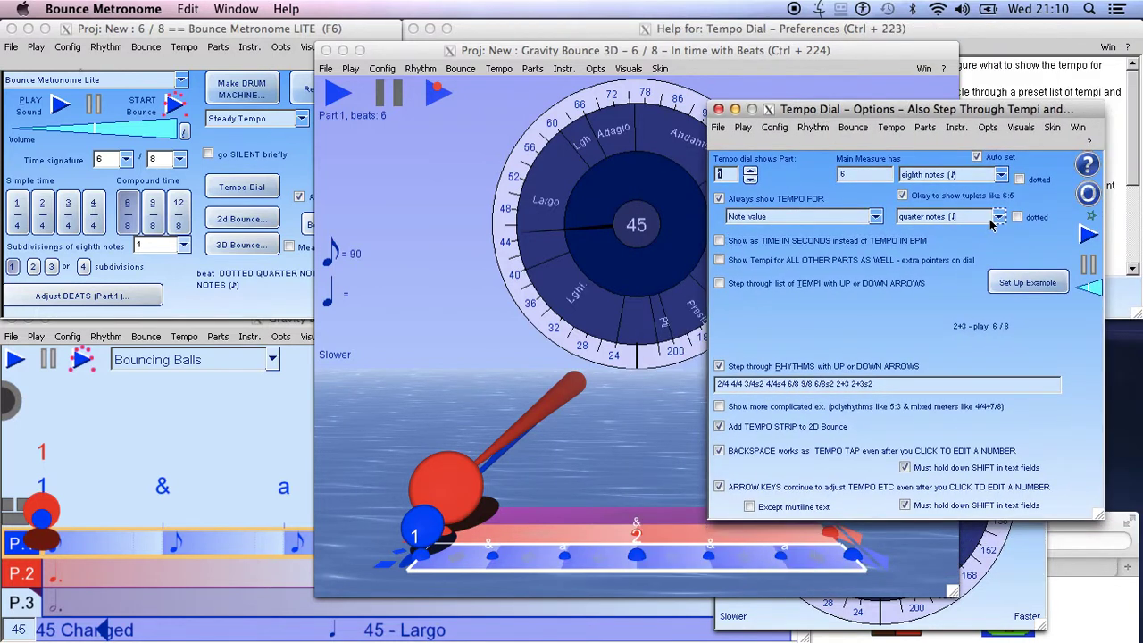
left_click(991, 220)
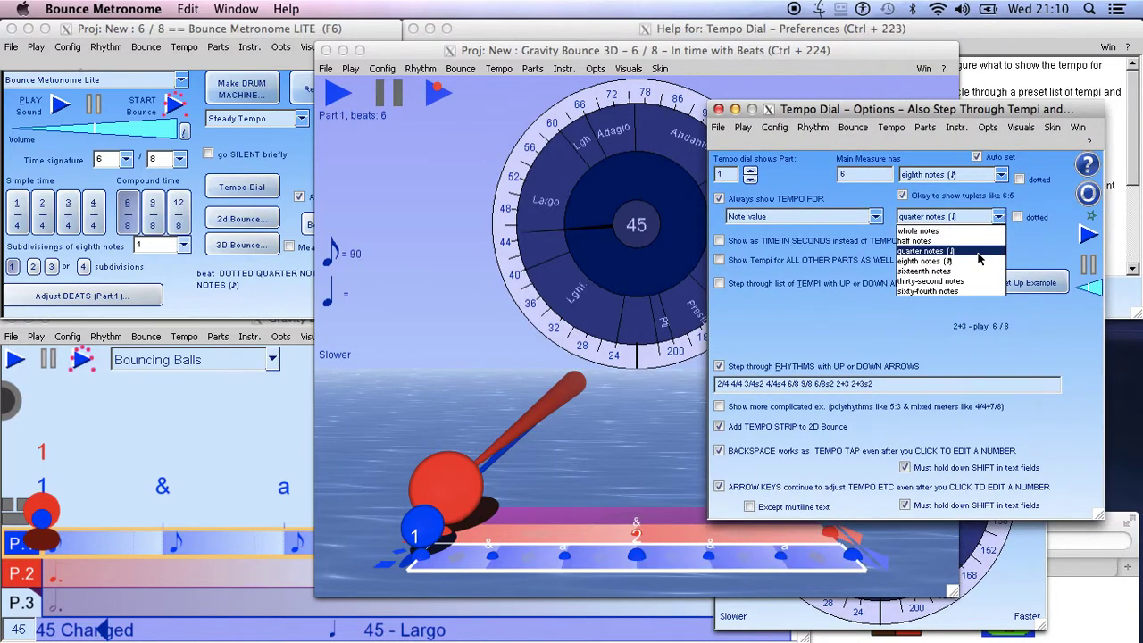
left_click(981, 261)
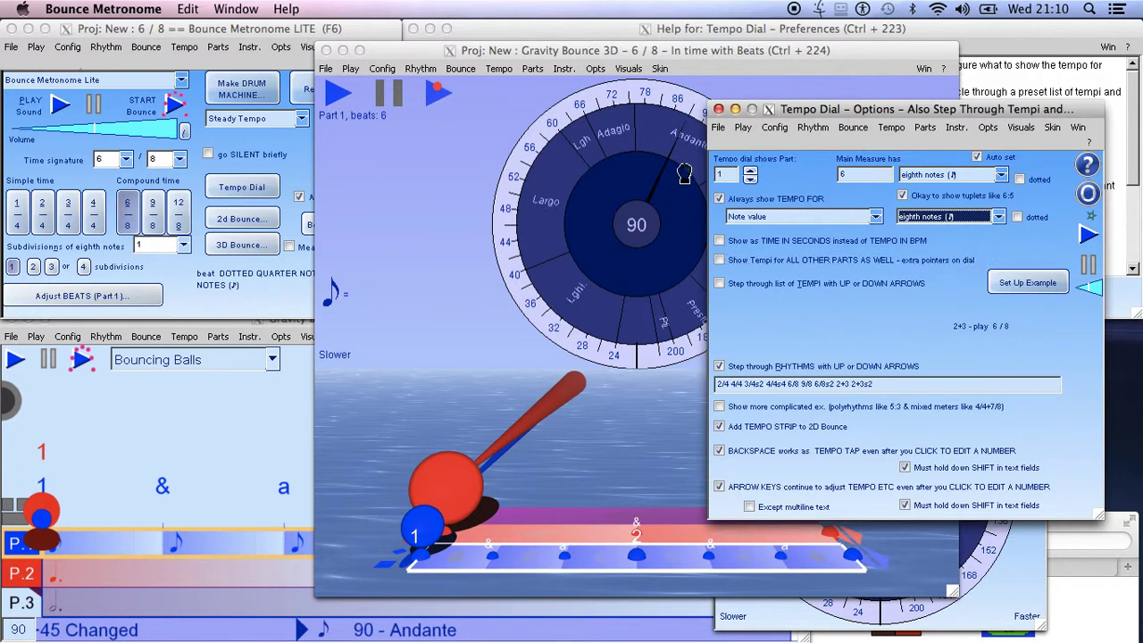
Move the Tempo Dial options aside and switch the highlighted part in Gravity Bounce 3D to Part 2
left_click_drag(802, 114, 903, 72)
left_click(346, 128)
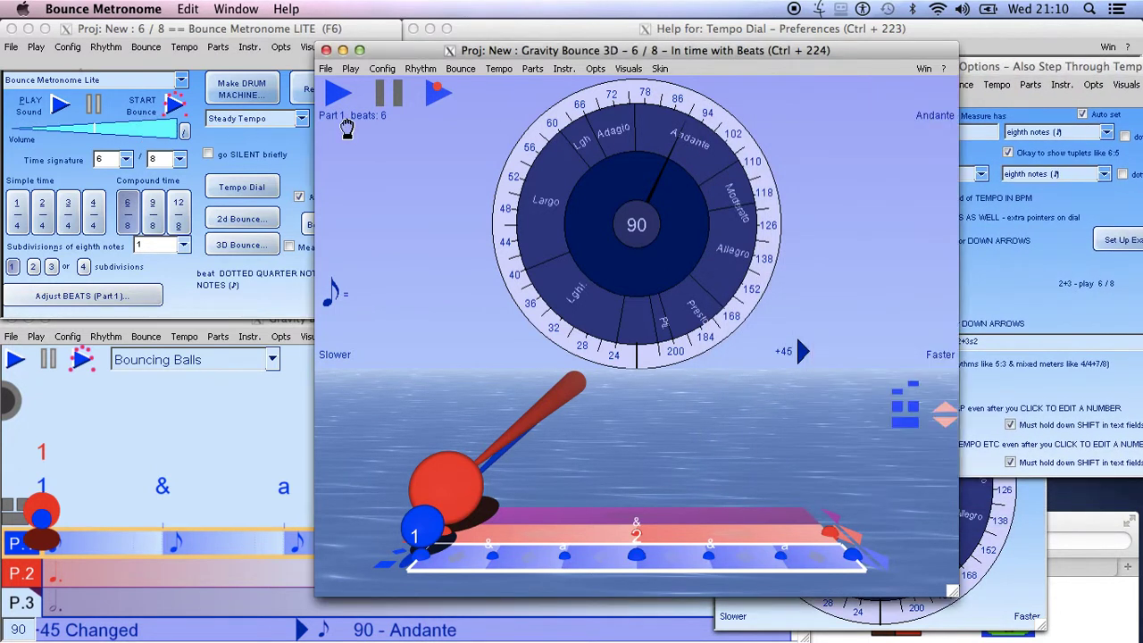
left_click(347, 127)
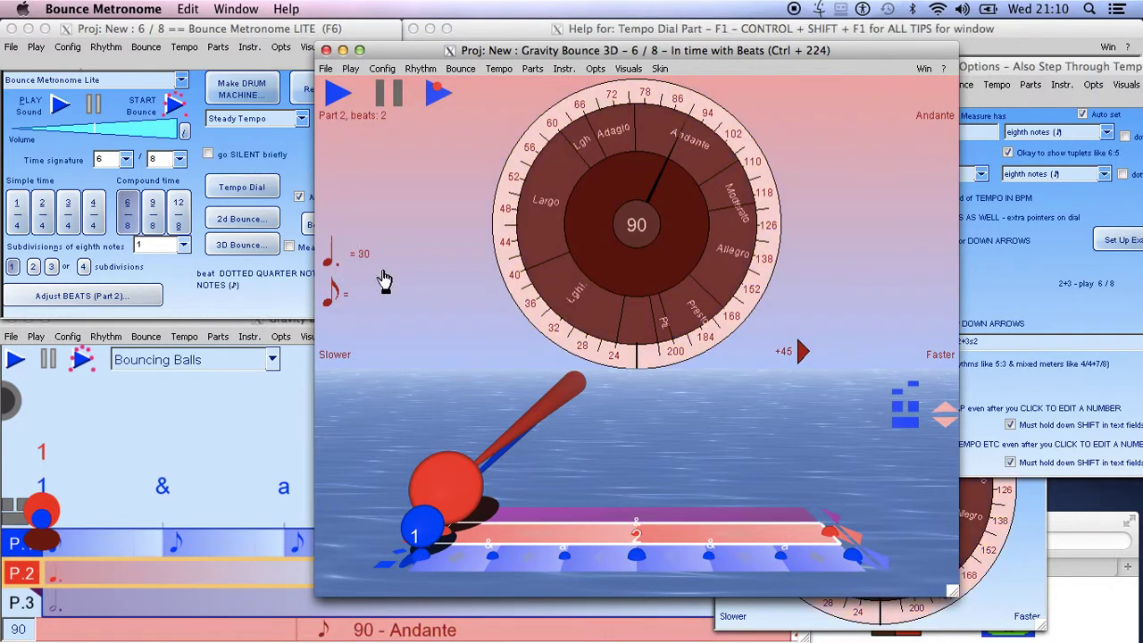
Turn off Always show TEMPO FOR, and toggle the extra dial pointers for all other parts' tempi on and off
left_click(1065, 82)
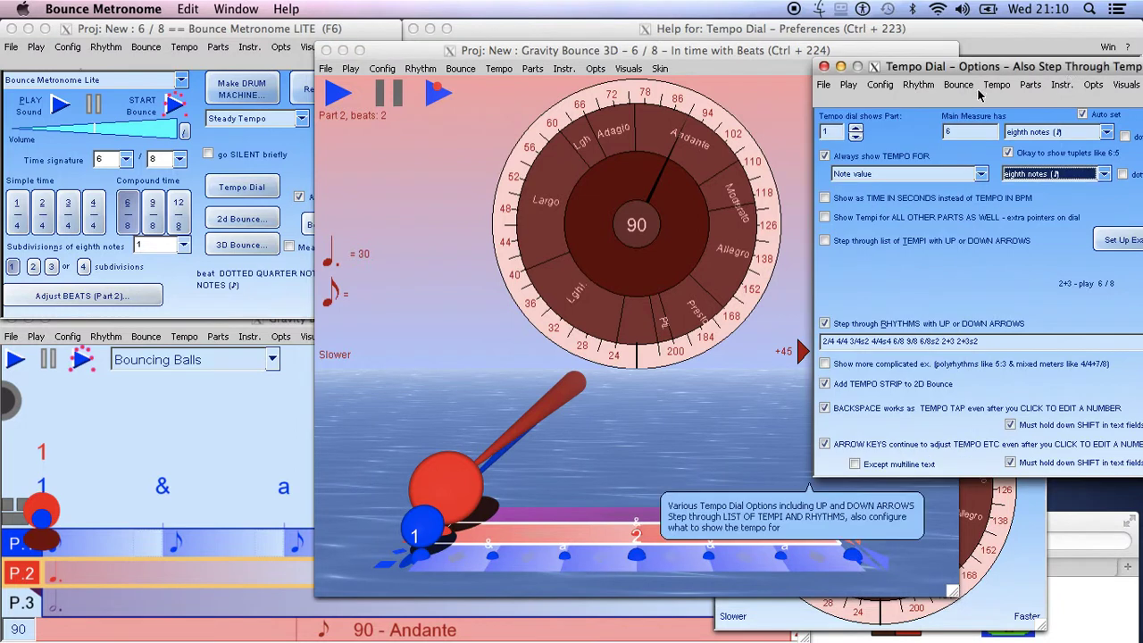
left_click(830, 158)
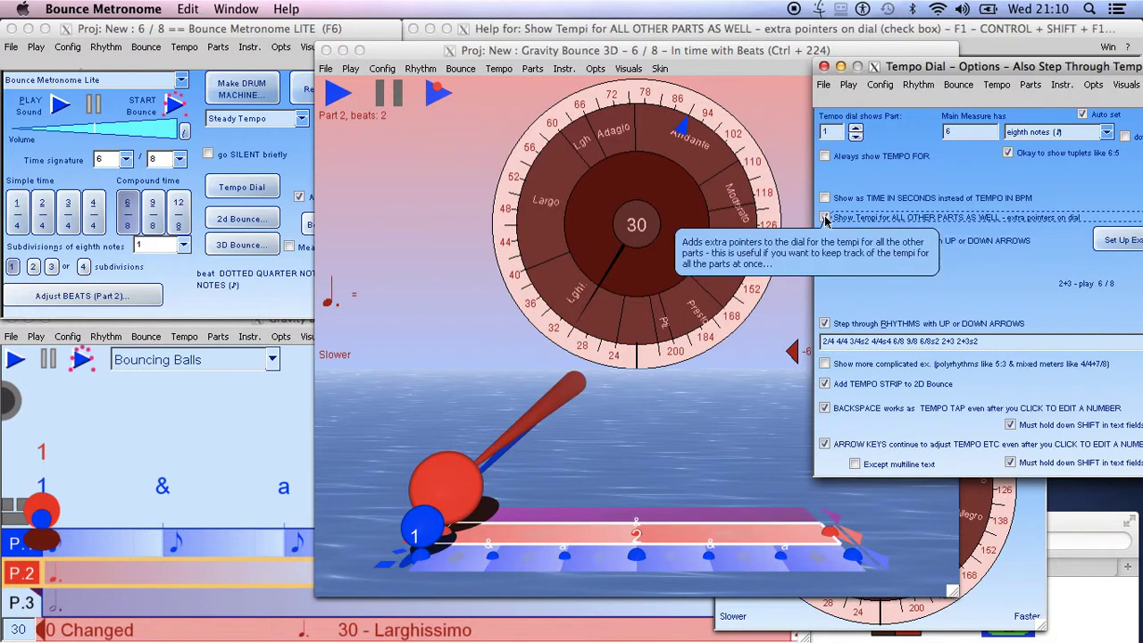
left_click(825, 220)
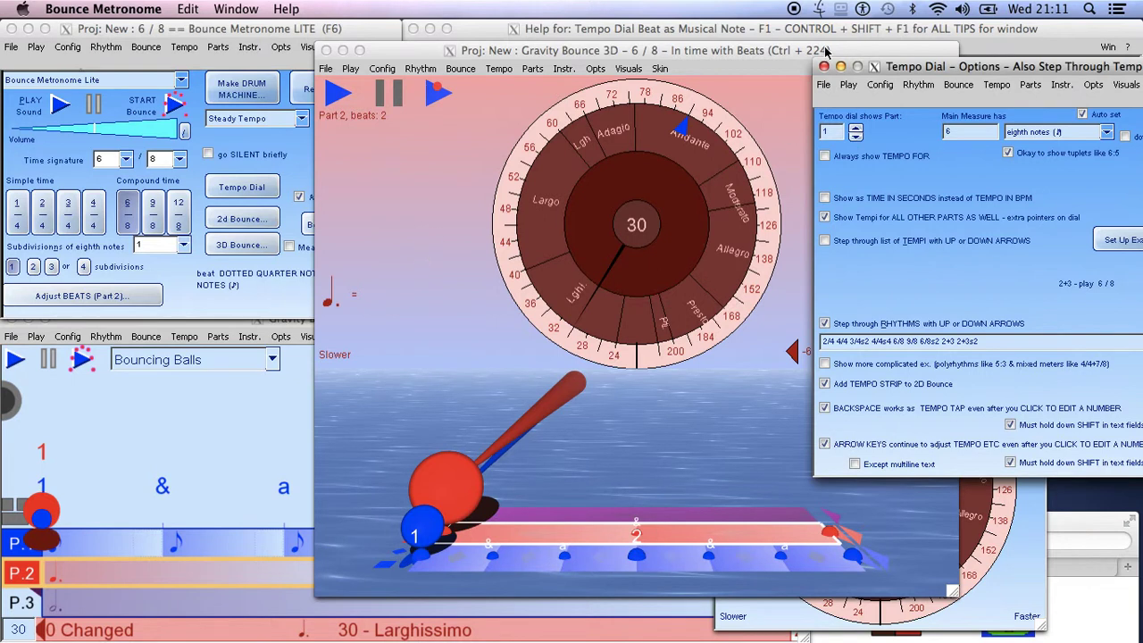
left_click(826, 217)
Bring Gravity Bounce 3D to the front and swap highlighted Part 2 with previous Part 1
left_click(757, 53)
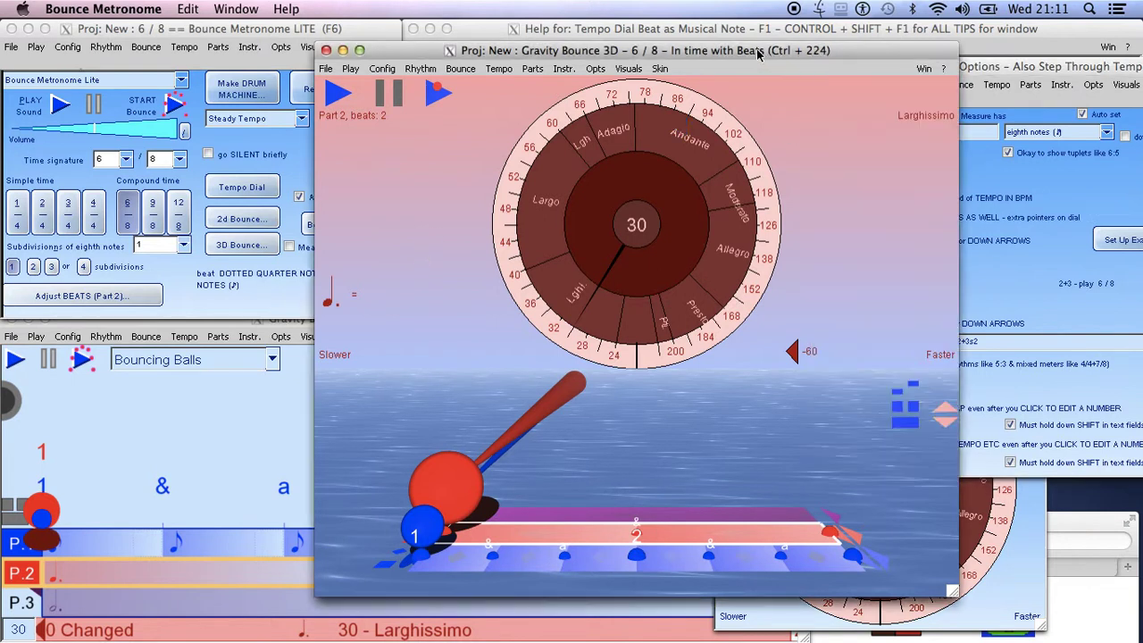
left_click(925, 69)
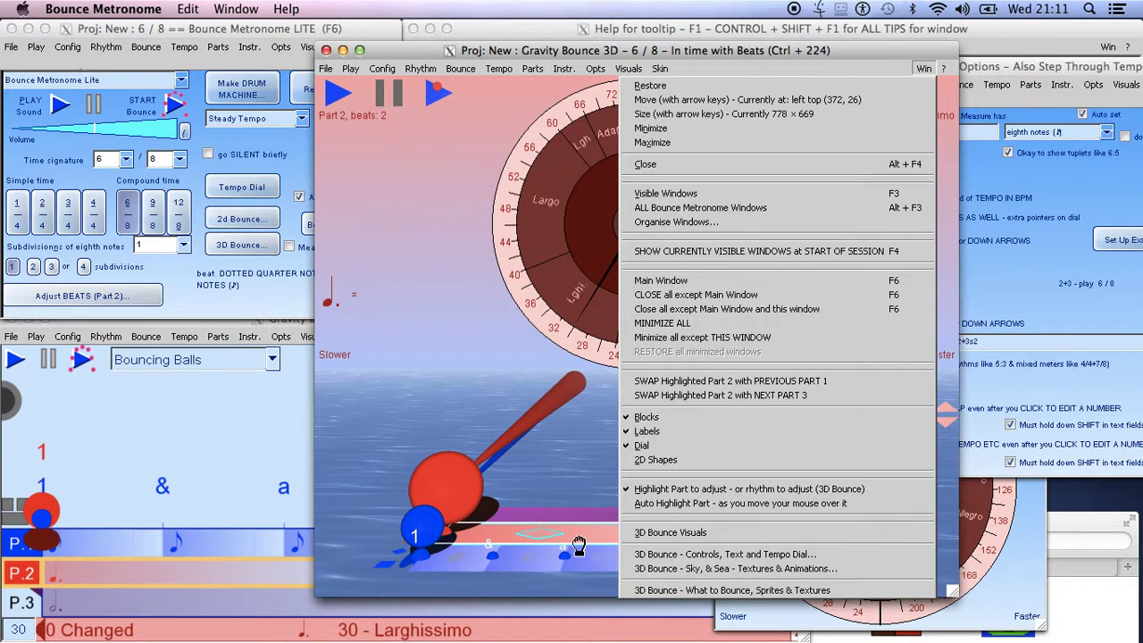
left_click(711, 384)
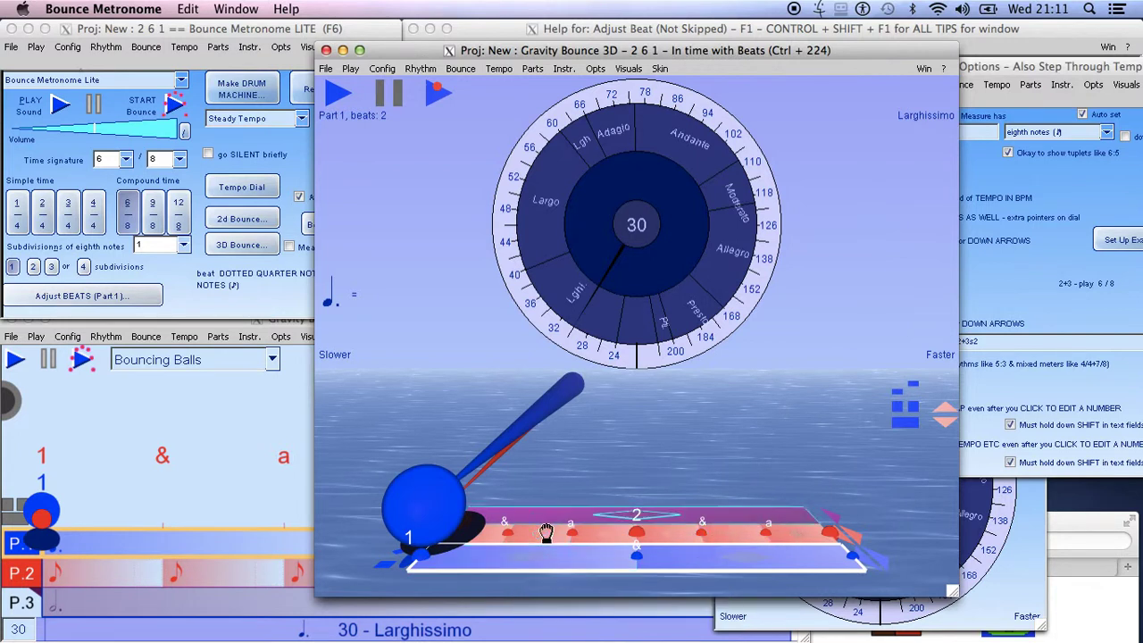
Open the Percussion for Parts window and swap highlighted Part 1 with Part 3
left_click(536, 68)
left_click(542, 85)
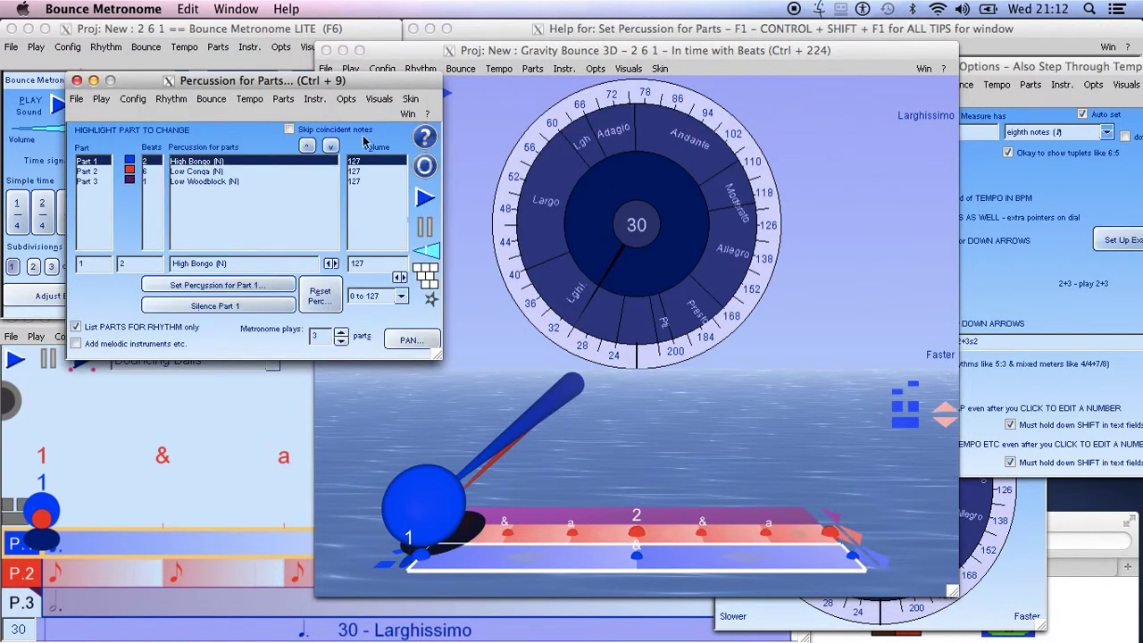
left_click(406, 114)
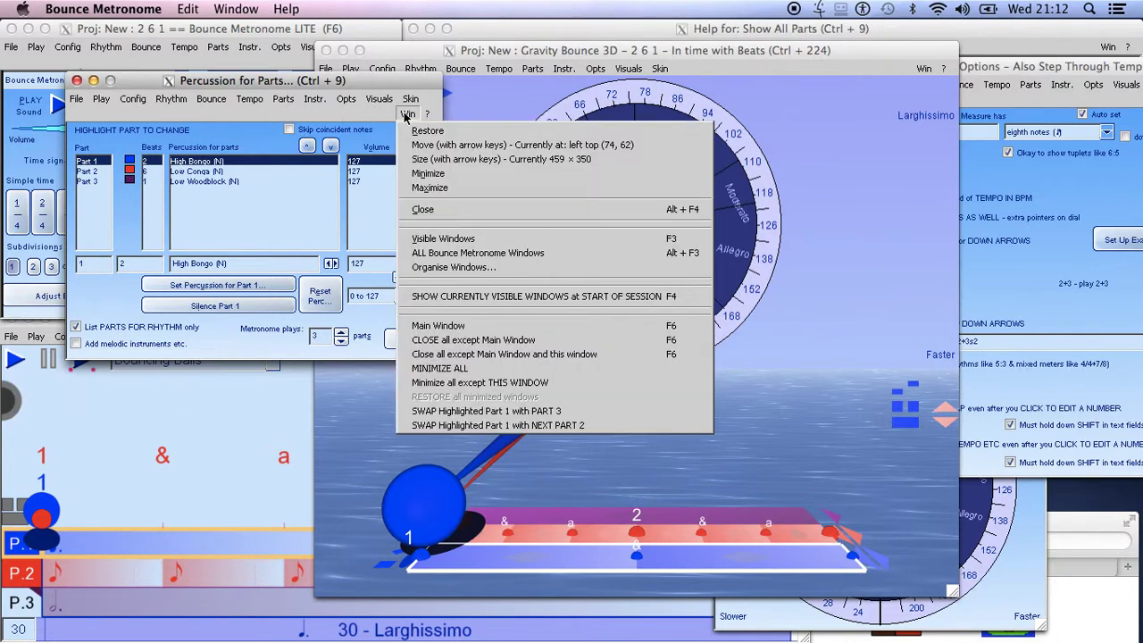
left_click(531, 412)
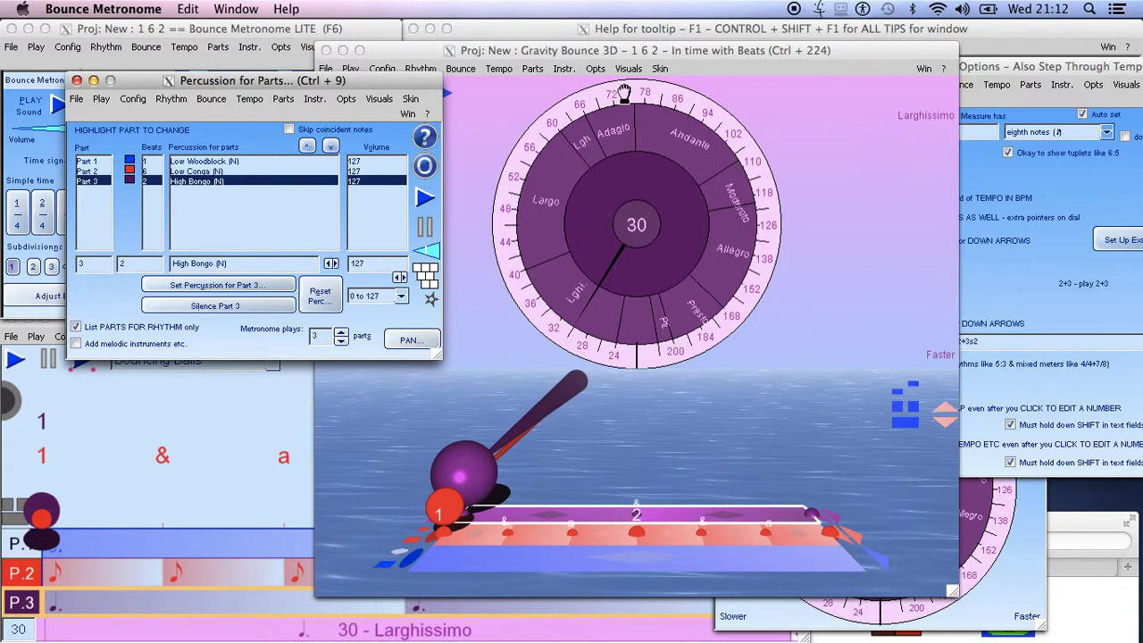
Move the Help, Gravity Bounce 3D and Percussion for Parts windows aside to uncover the main window
left_click(554, 34)
left_click_drag(554, 34, 558, 34)
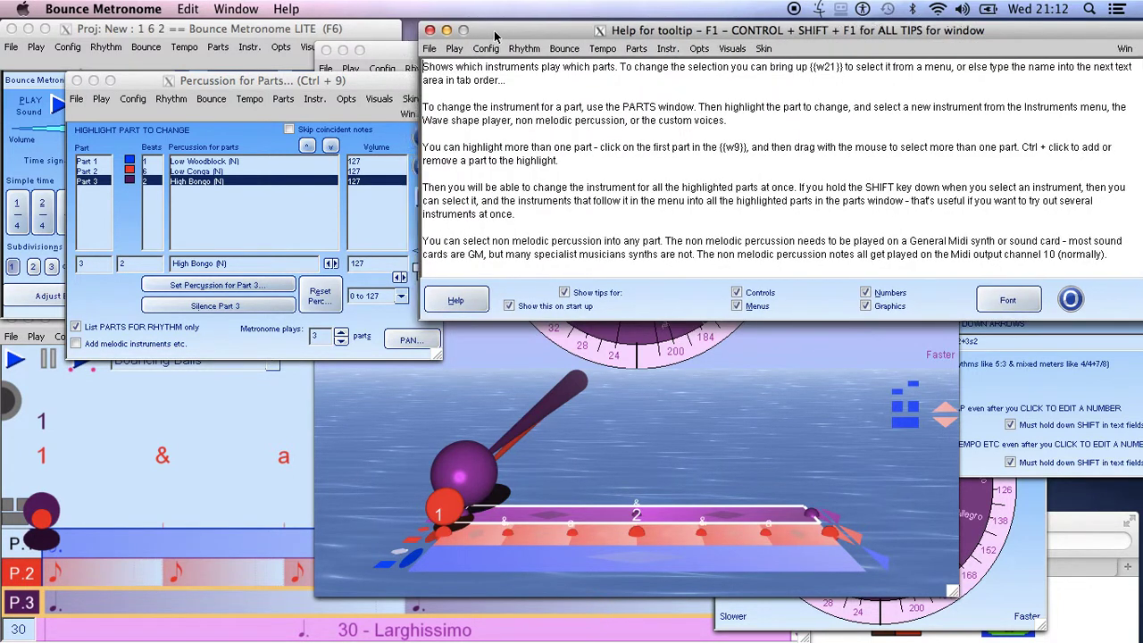
left_click_drag(497, 36, 668, 55)
left_click(538, 59)
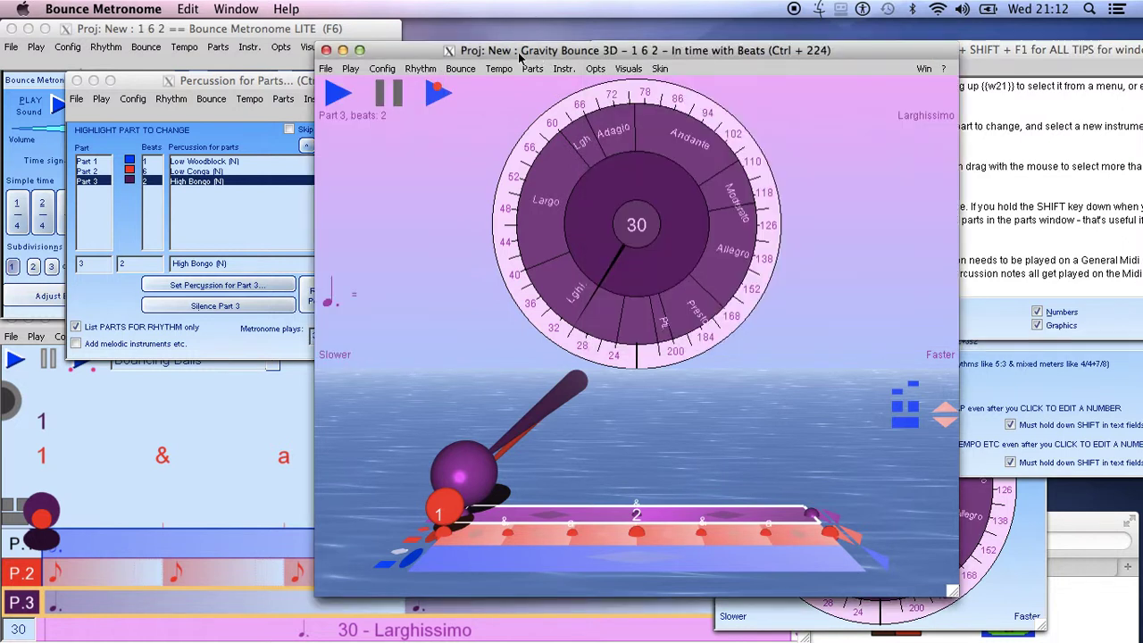
left_click_drag(495, 56, 558, 50)
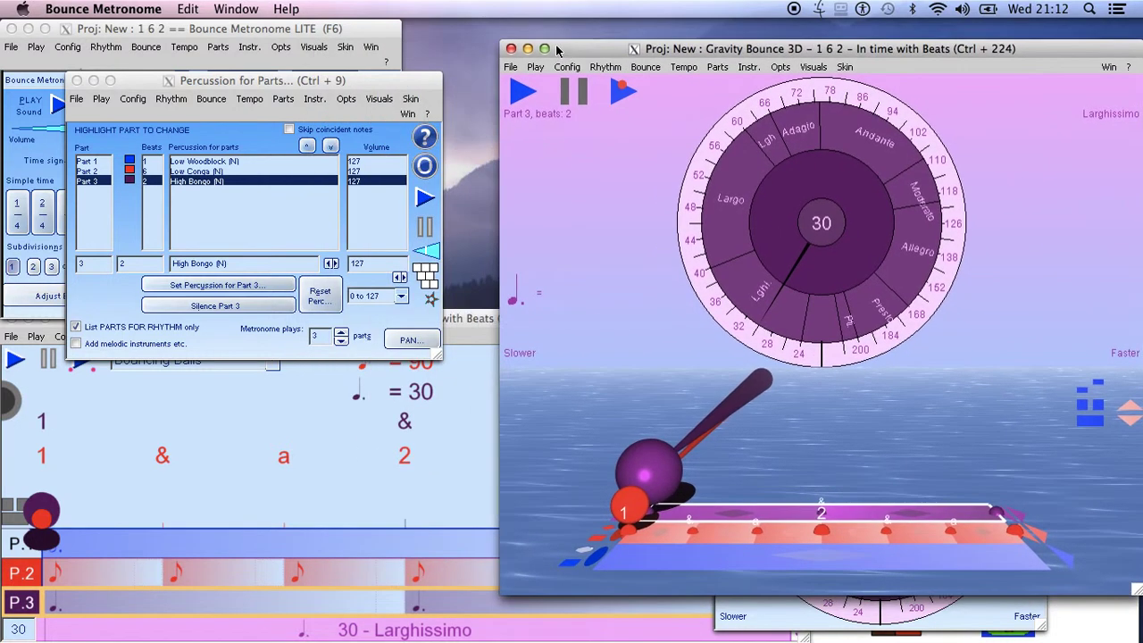
left_click_drag(258, 87, 663, 68)
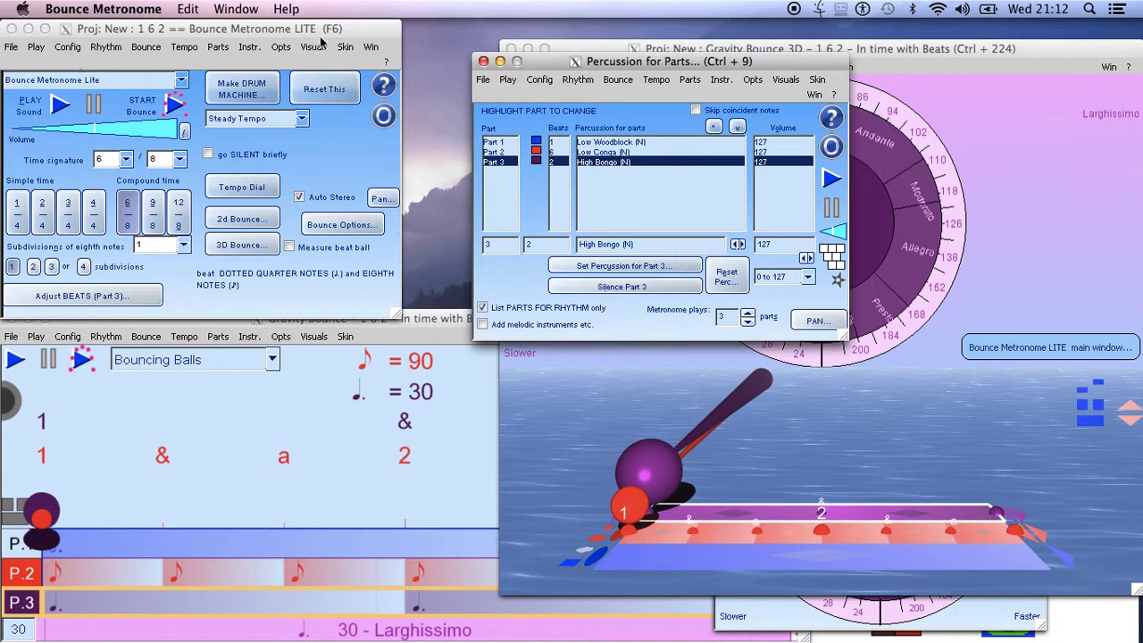
Open the individual beat adjustments for Part 3, move that window up, and lengthen the second beat to 112%
left_click(108, 302)
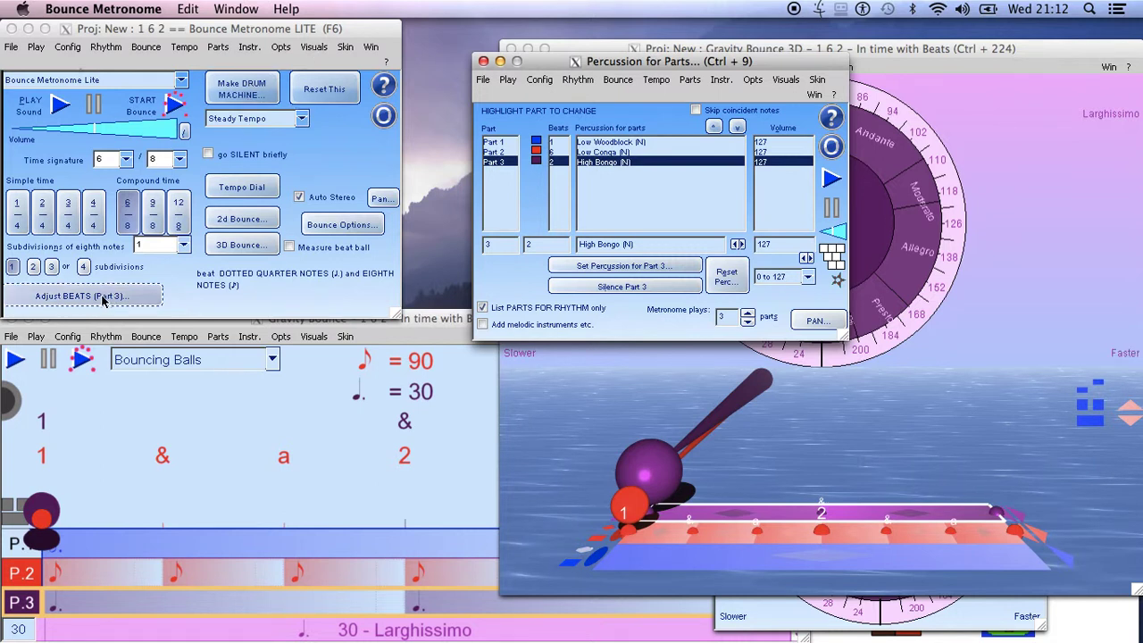
left_click(102, 301)
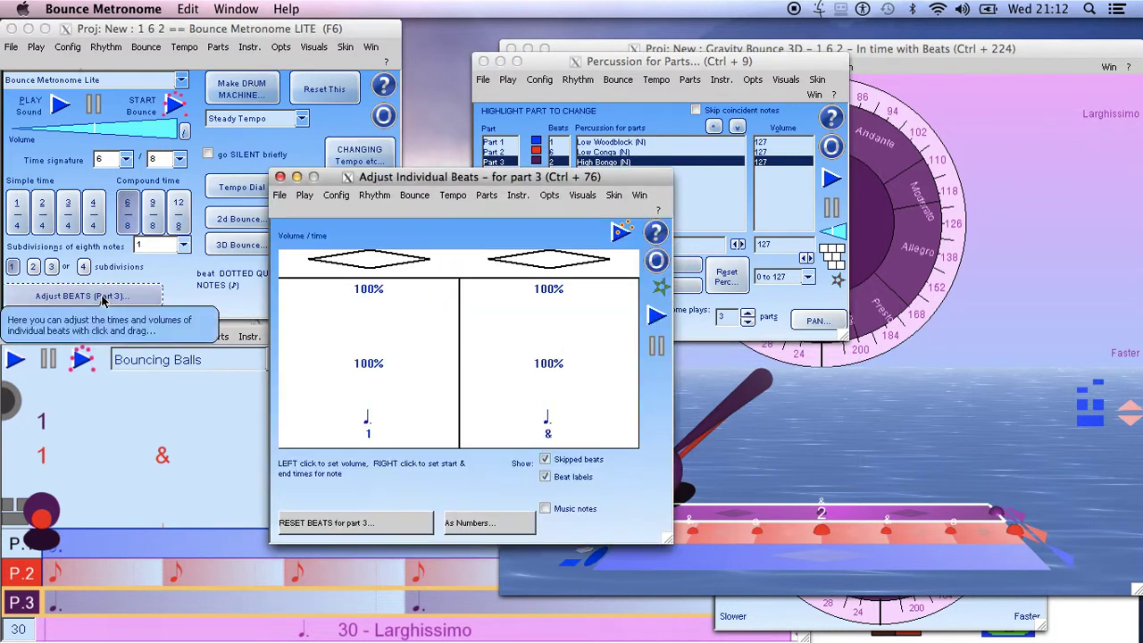
left_click_drag(415, 186, 357, 55)
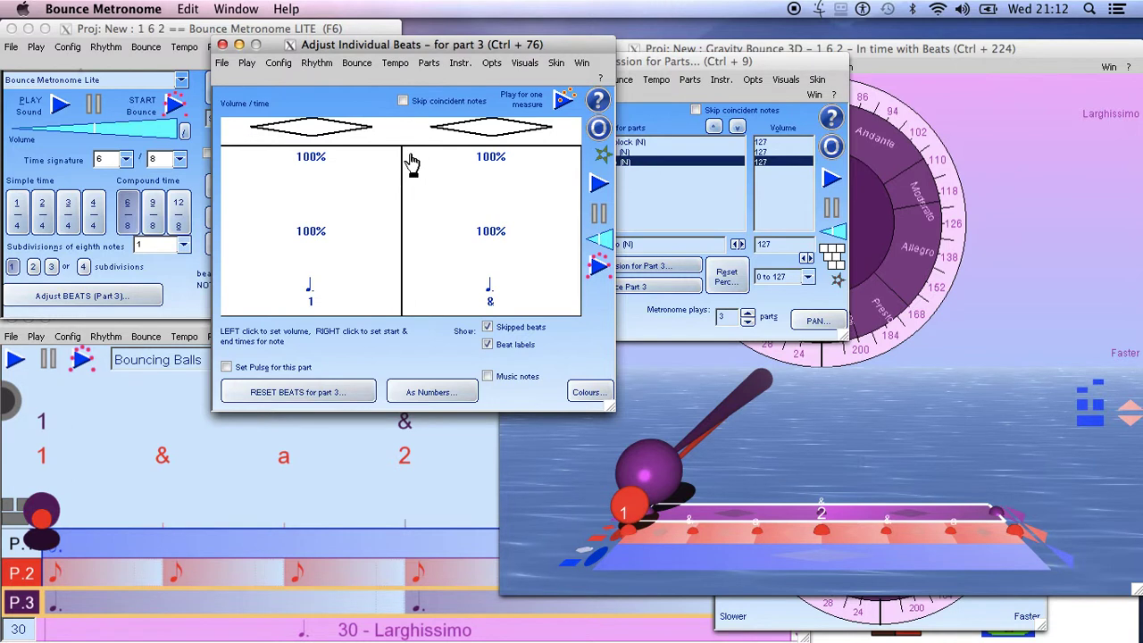
mouse_move(397, 185)
left_click_drag(397, 173, 390, 215)
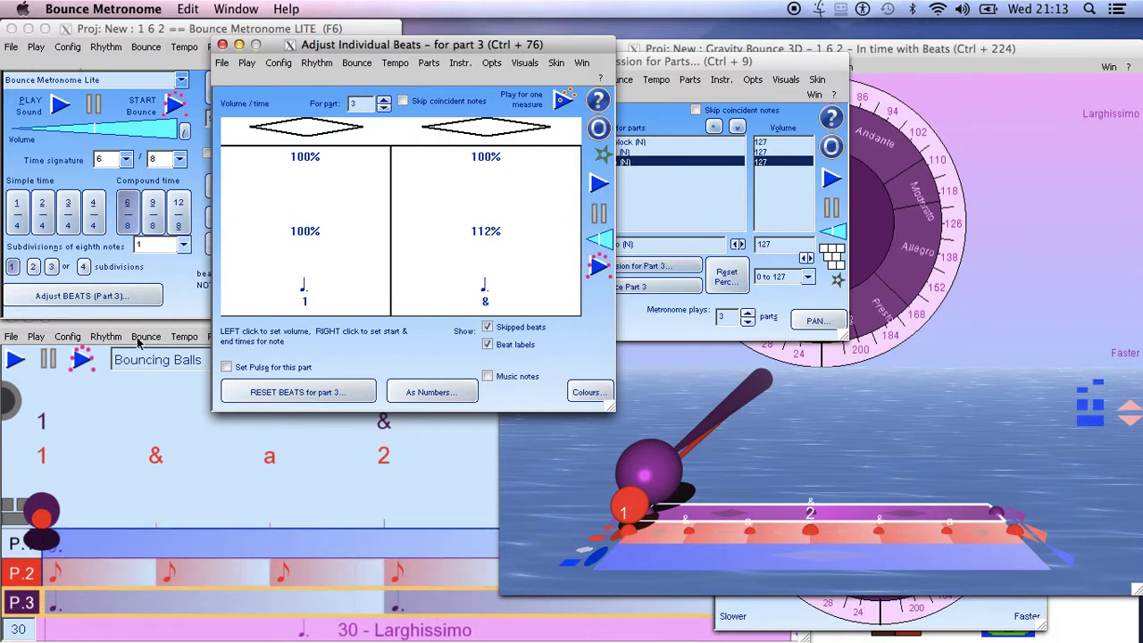
Arrange the Gravity Bounce and Adjust Individual Beats windows, lengthen Part 3's second beat to 176%, and start playback
left_click_drag(134, 329, 327, 213)
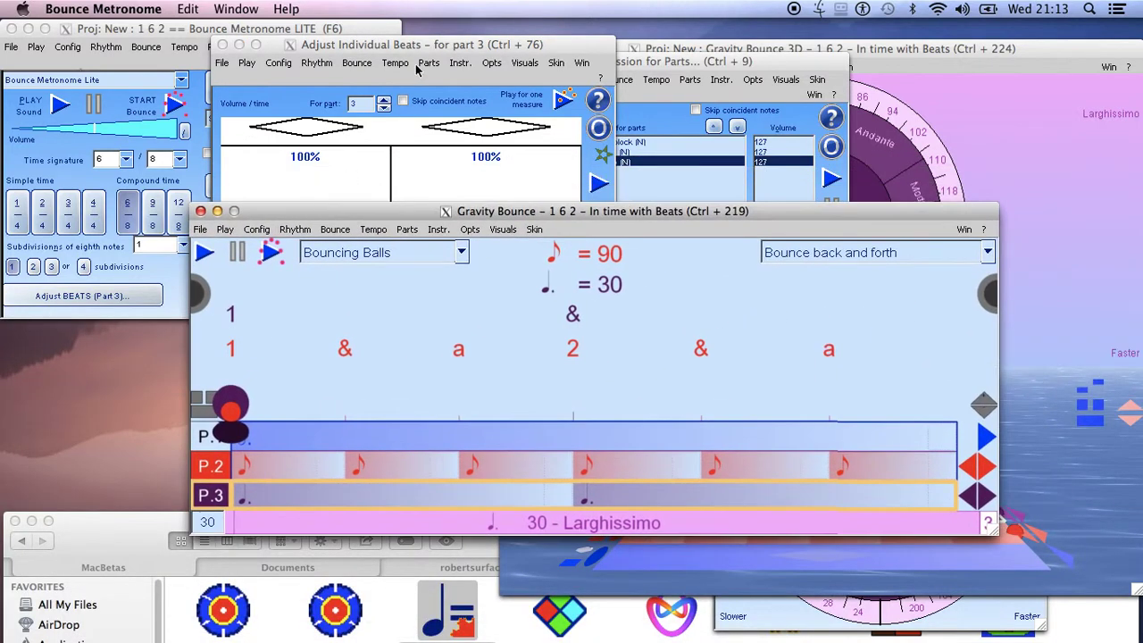
left_click_drag(409, 54, 749, 53)
left_click_drag(726, 184, 689, 186)
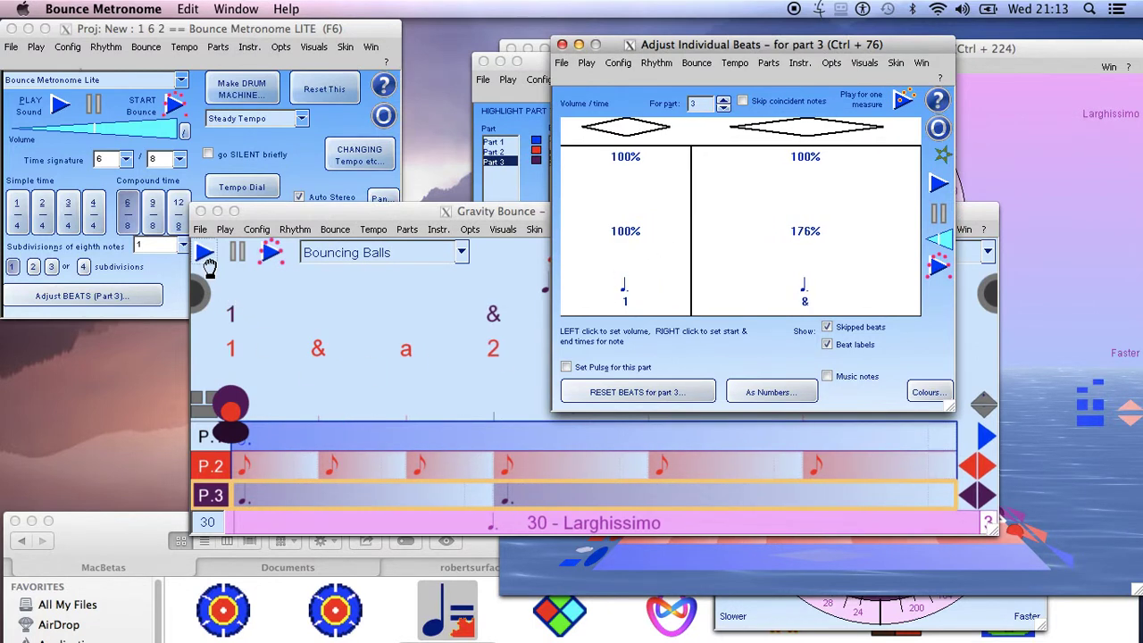
left_click(208, 266)
left_click(204, 261)
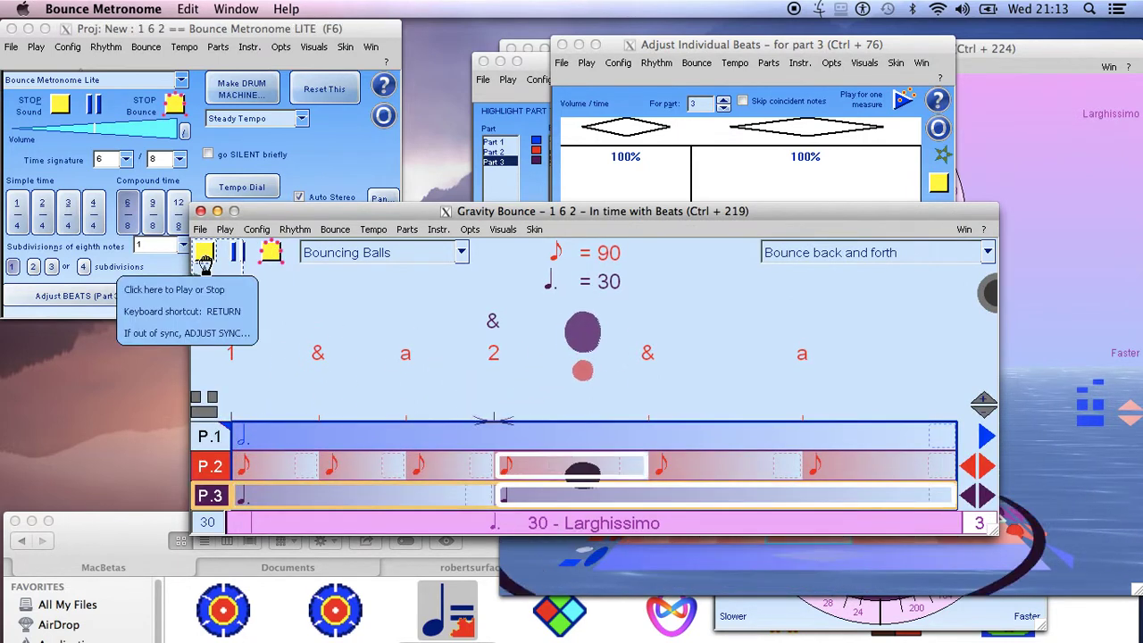
Bring the beat adjustments forward, lengthen Part 3's first beat to 171%, even both beats to 100%, and stop playback
left_click(801, 80)
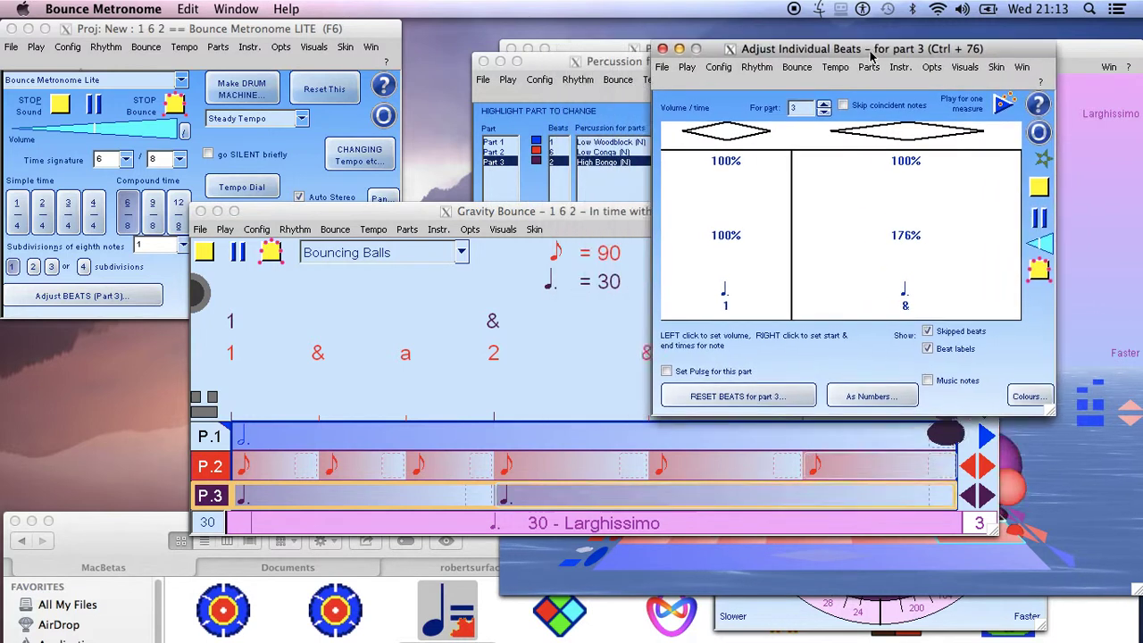
left_click_drag(802, 174, 889, 175)
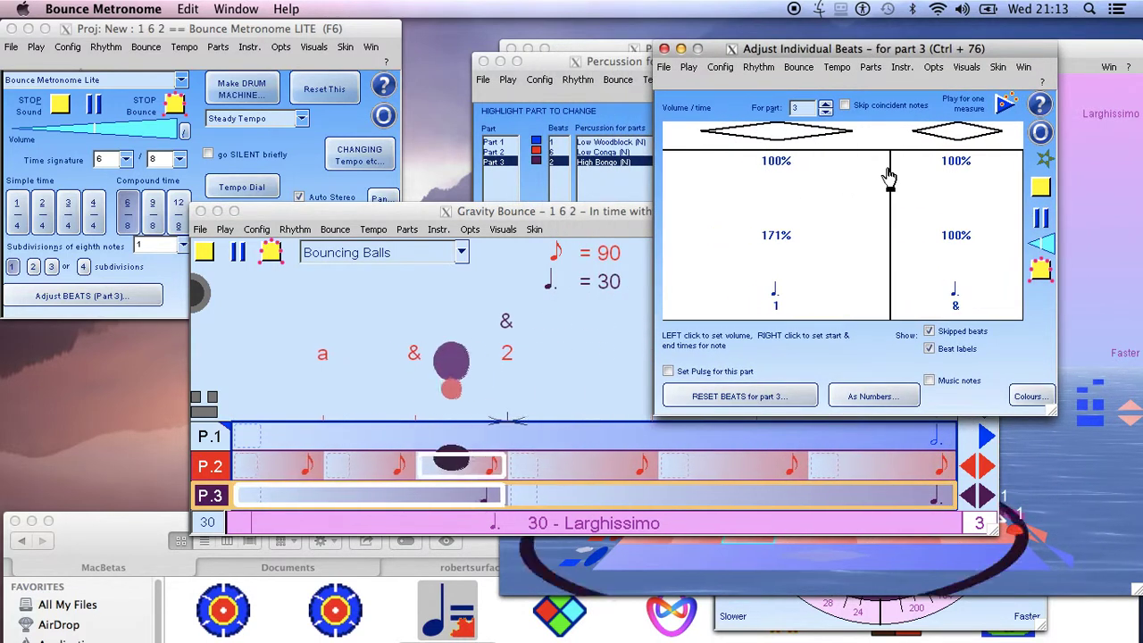
mouse_move(882, 172)
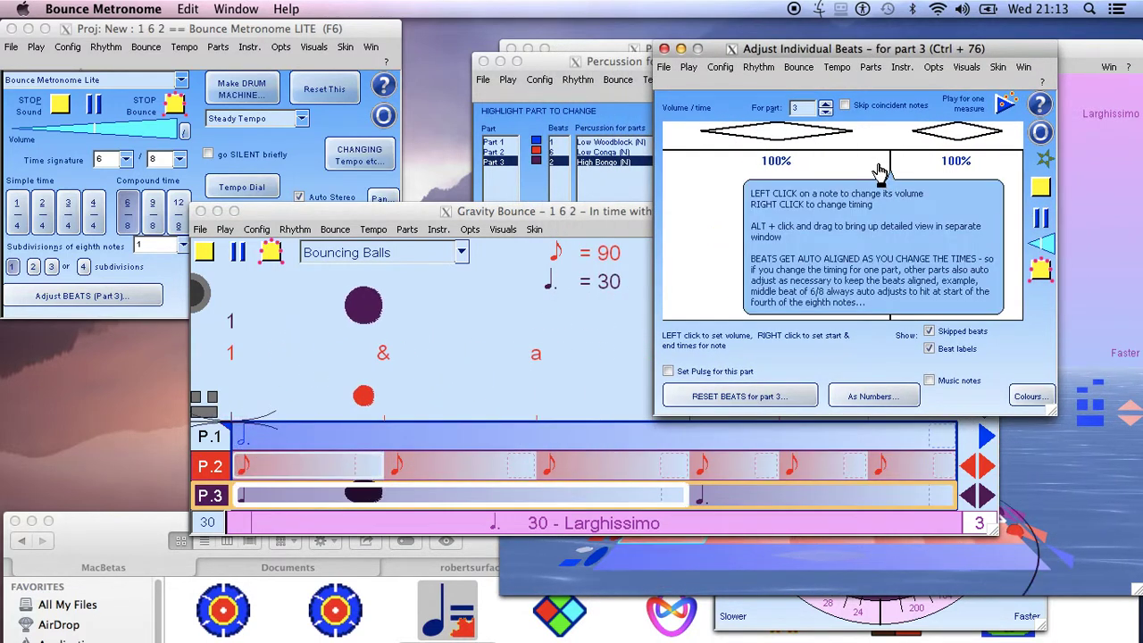
left_click_drag(883, 172, 842, 170)
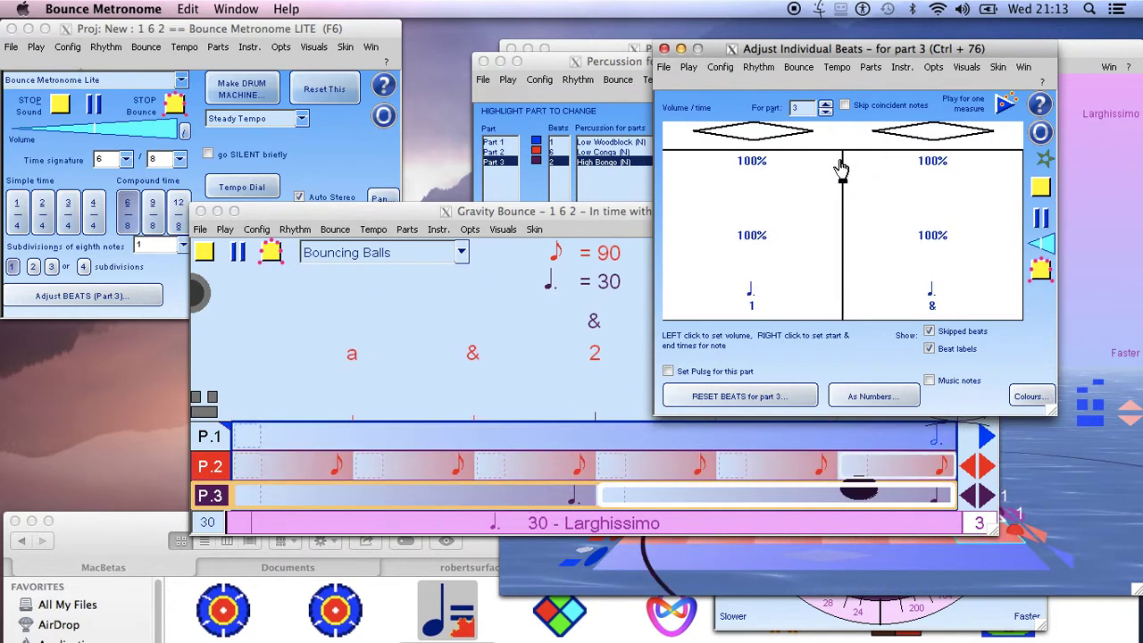
left_click(1041, 186)
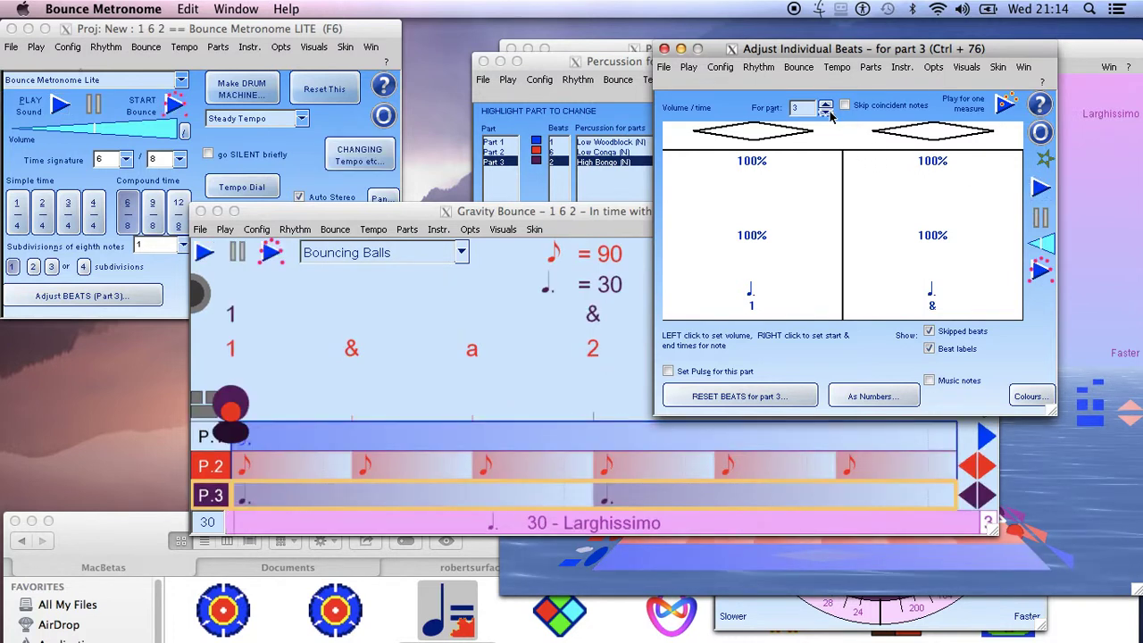
View the individual beats of Part 2 and Part 1, and return to Part 3
left_click(827, 114)
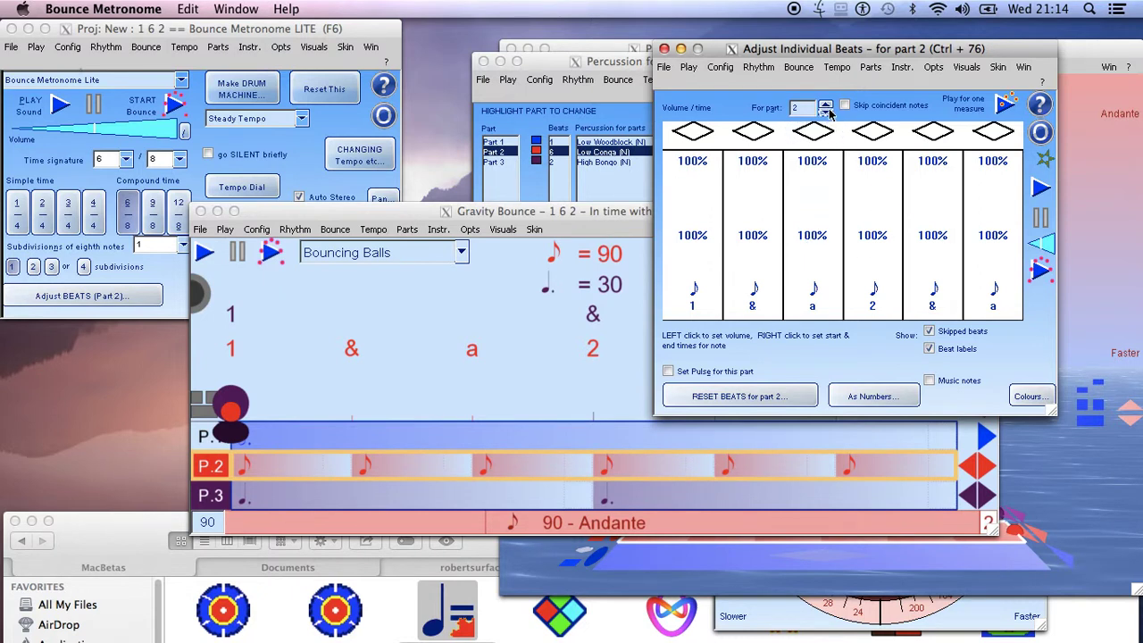
left_click(827, 114)
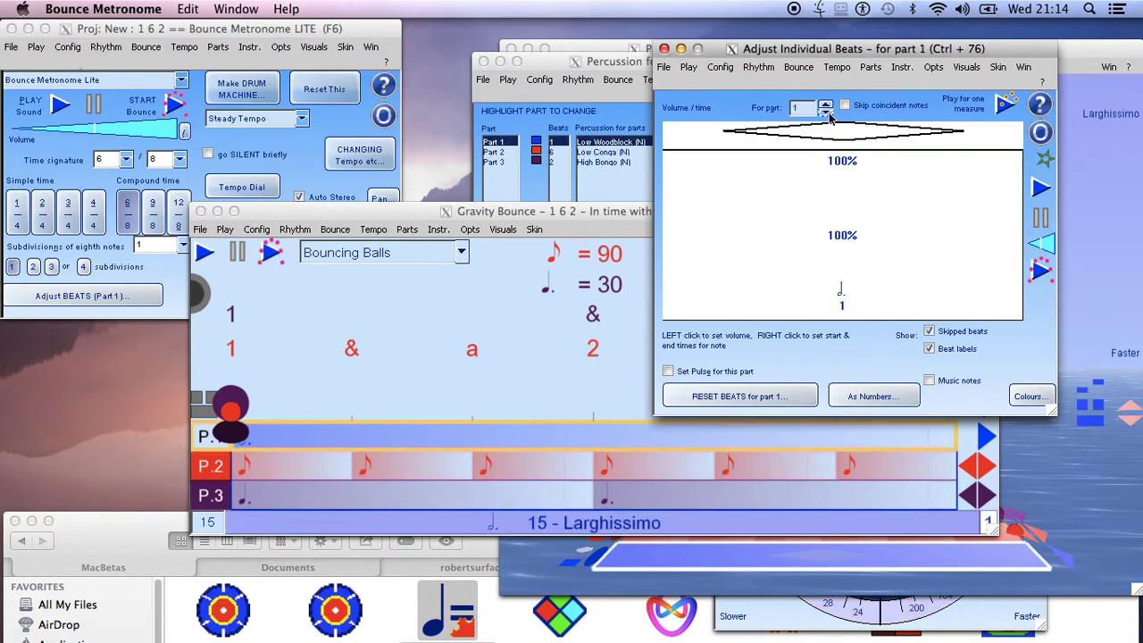
left_click(826, 104)
left_click(826, 105)
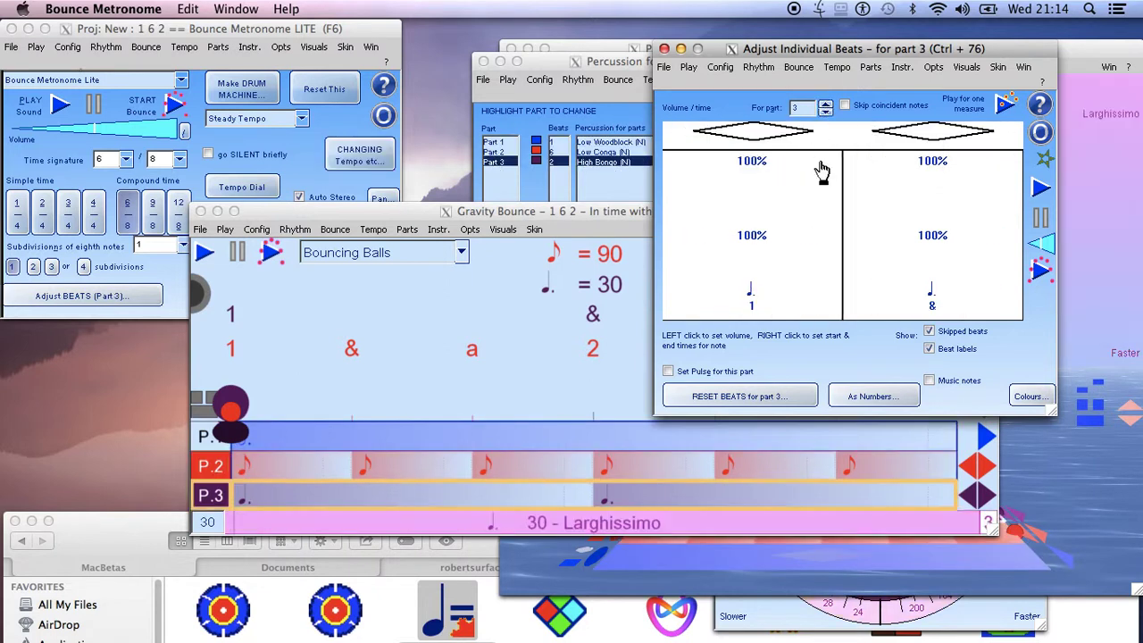
Lengthen Part 3's first beat to 303%, and shorten Part 2's fifth beat so its sixth is 201%
left_click_drag(835, 189, 933, 198)
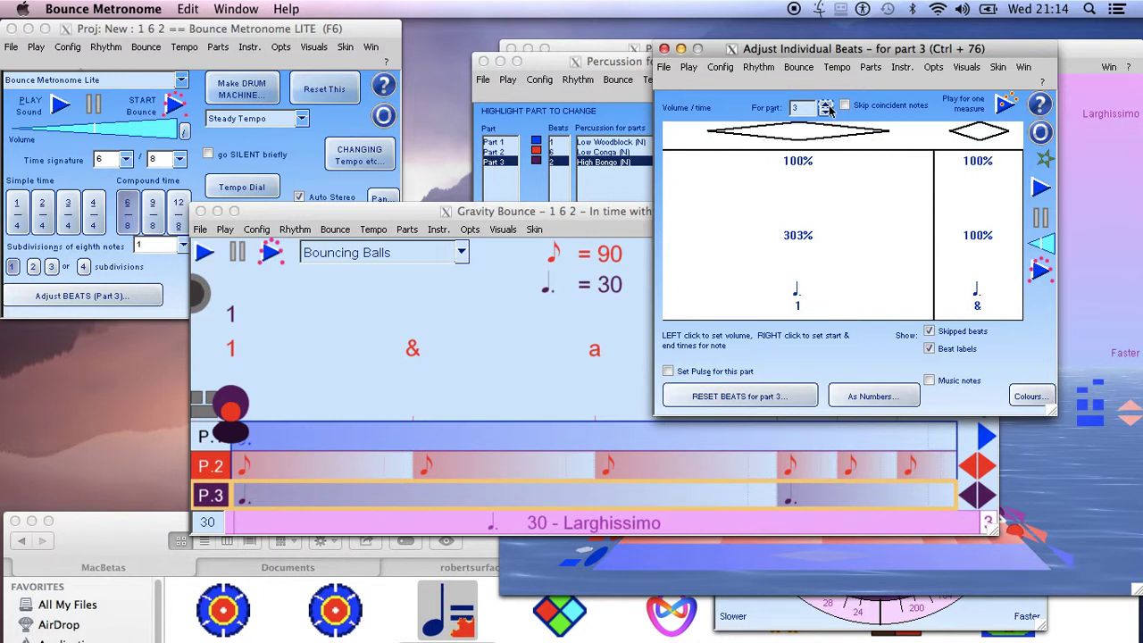
left_click(826, 112)
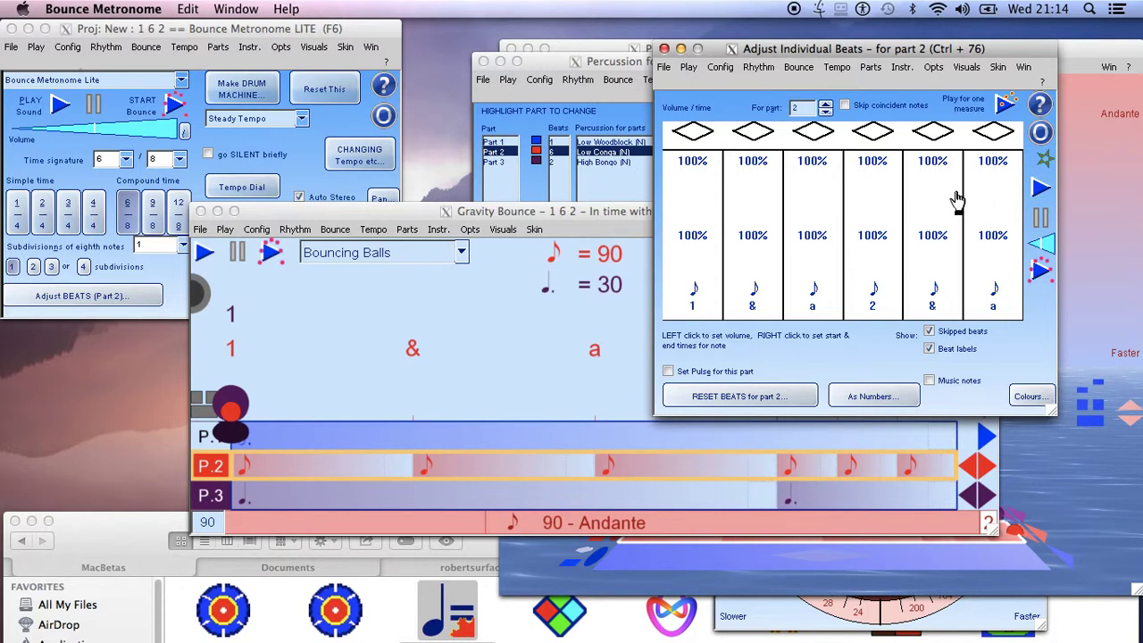
left_click_drag(956, 198, 942, 193)
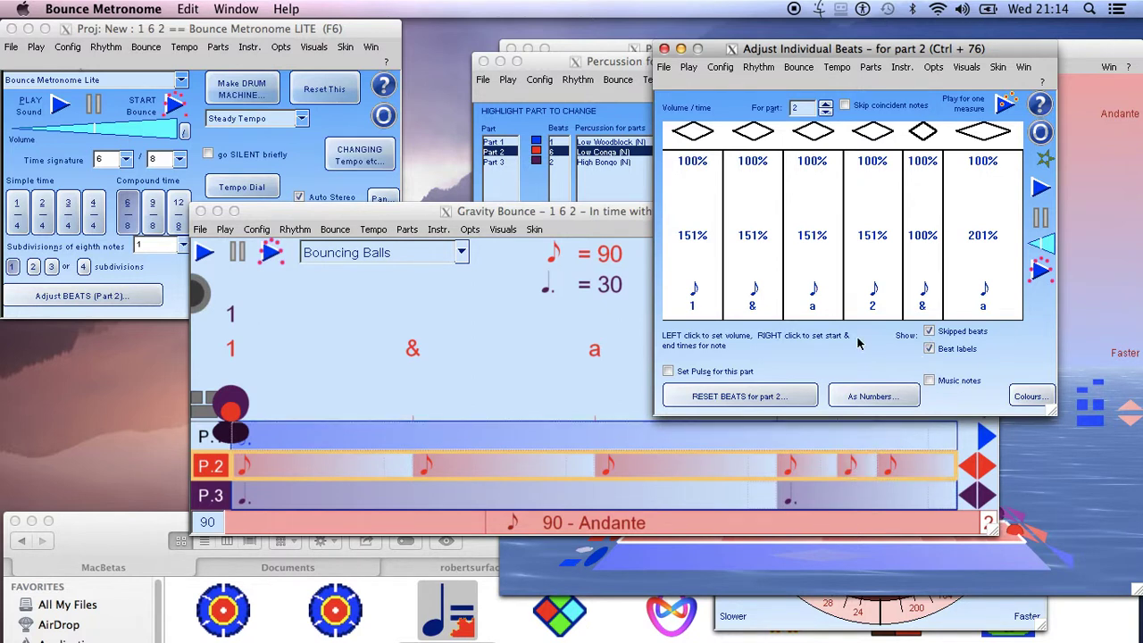
During playback, adjust both edges of Part 2's fifth beat so the fourth is 172% and the sixth 142%, and stop playback
left_click(1040, 186)
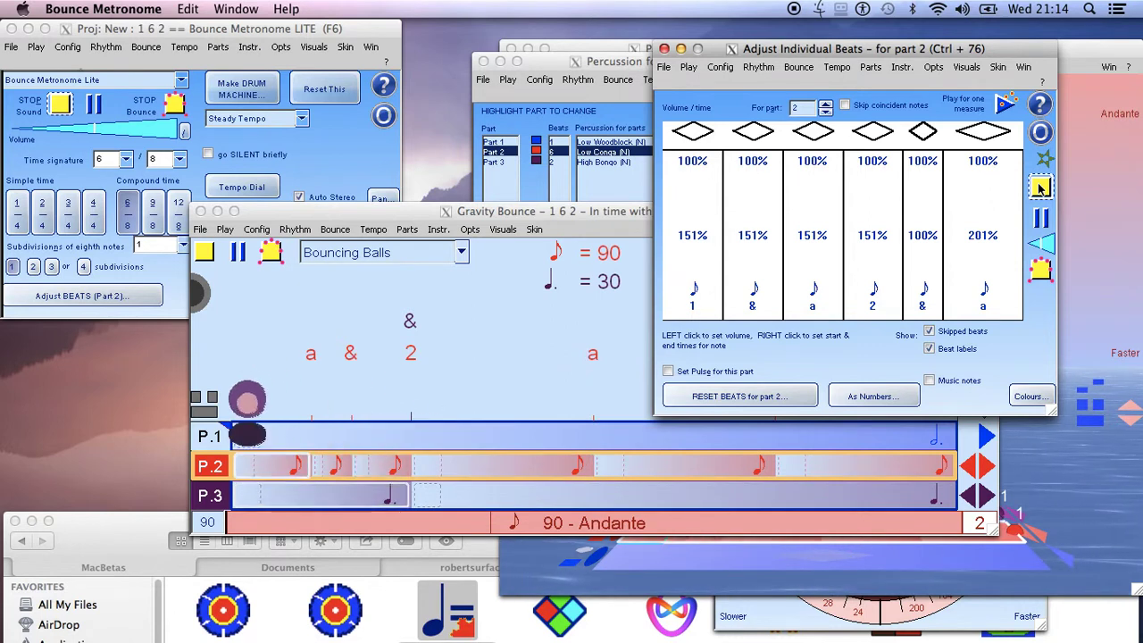
right_click(956, 176)
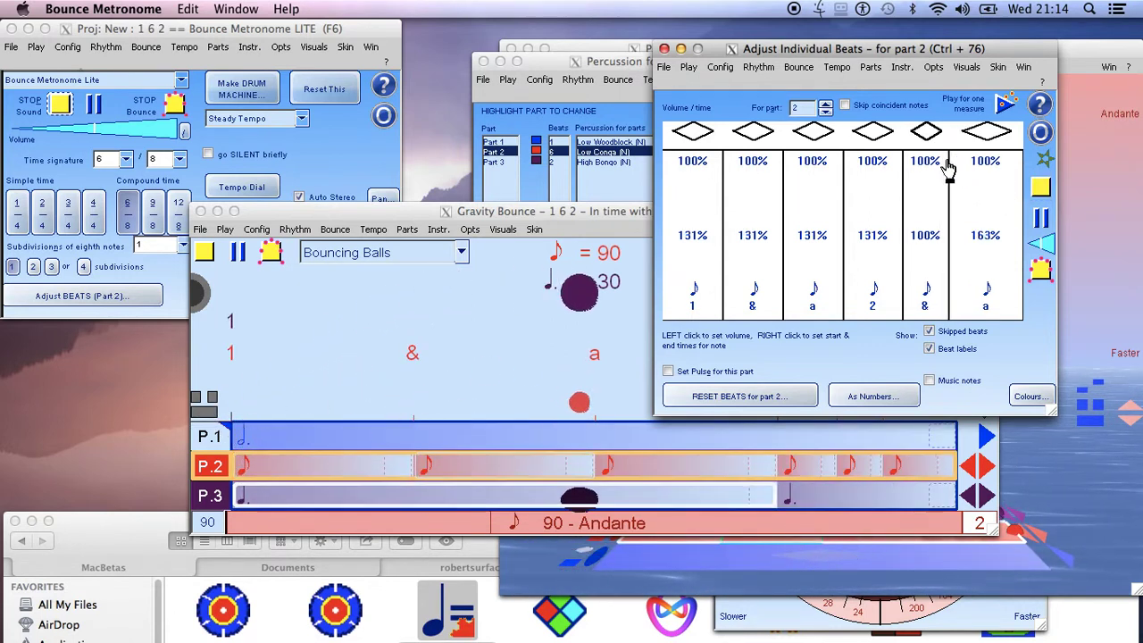
right_click(916, 170)
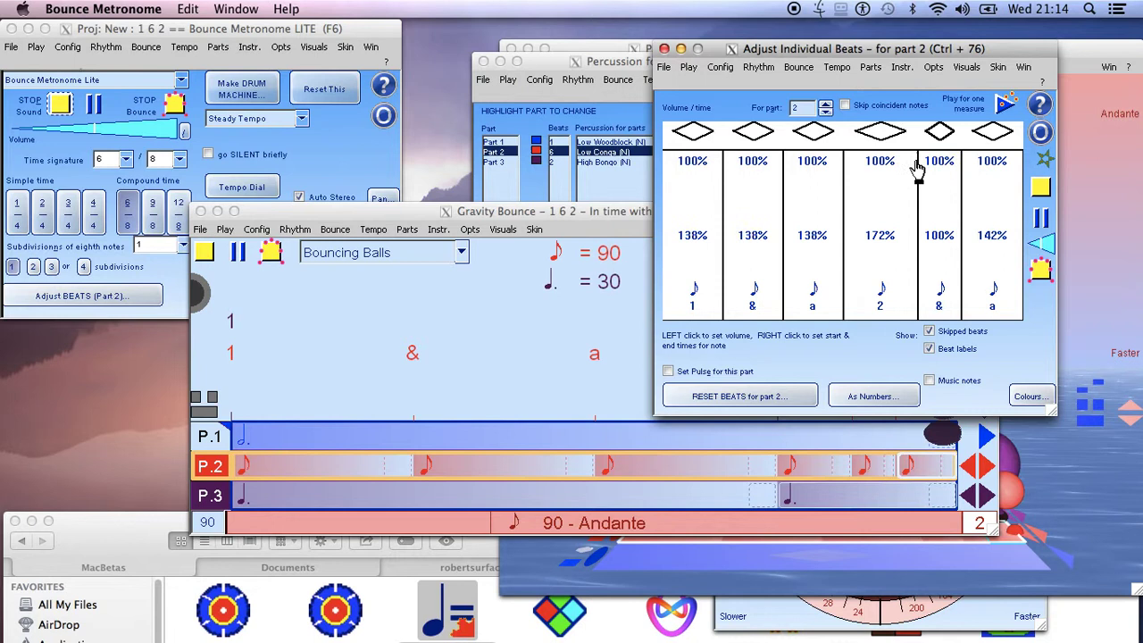
left_click(1039, 185)
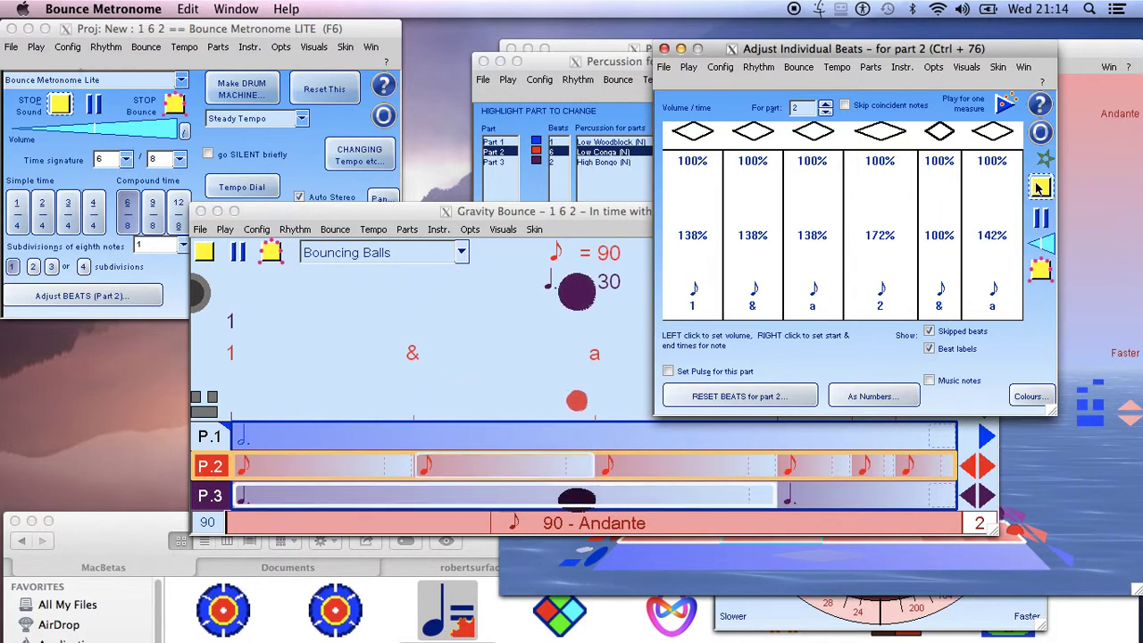
left_click(1040, 185)
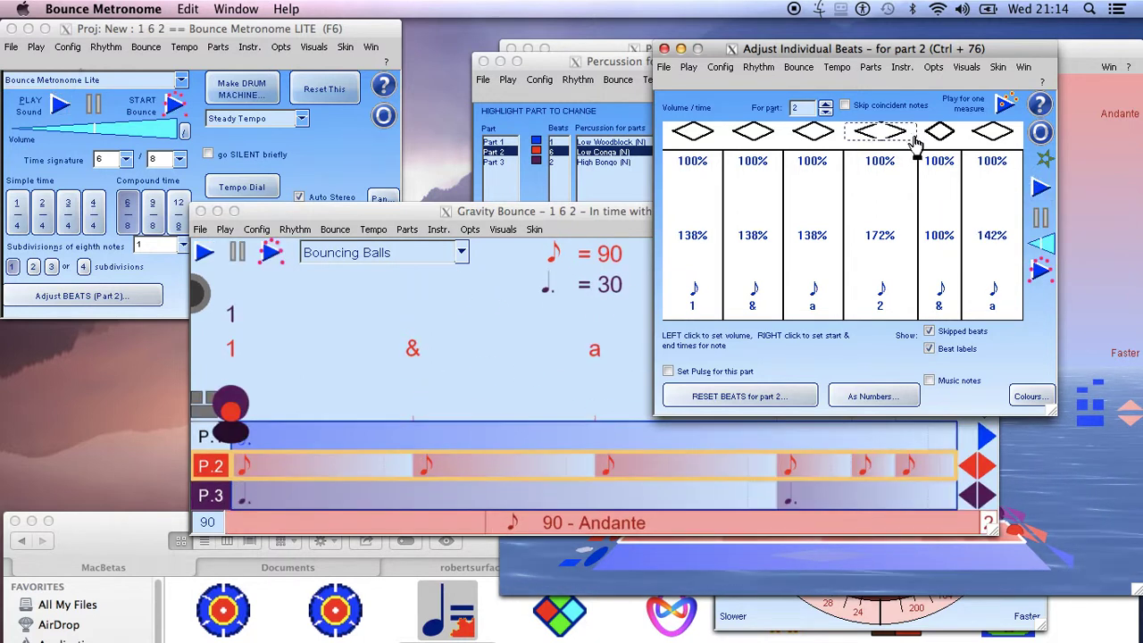
Examine Part 2's beat volumes and times as numbers beside the beat graph, and close the numbers window
left_click(873, 397)
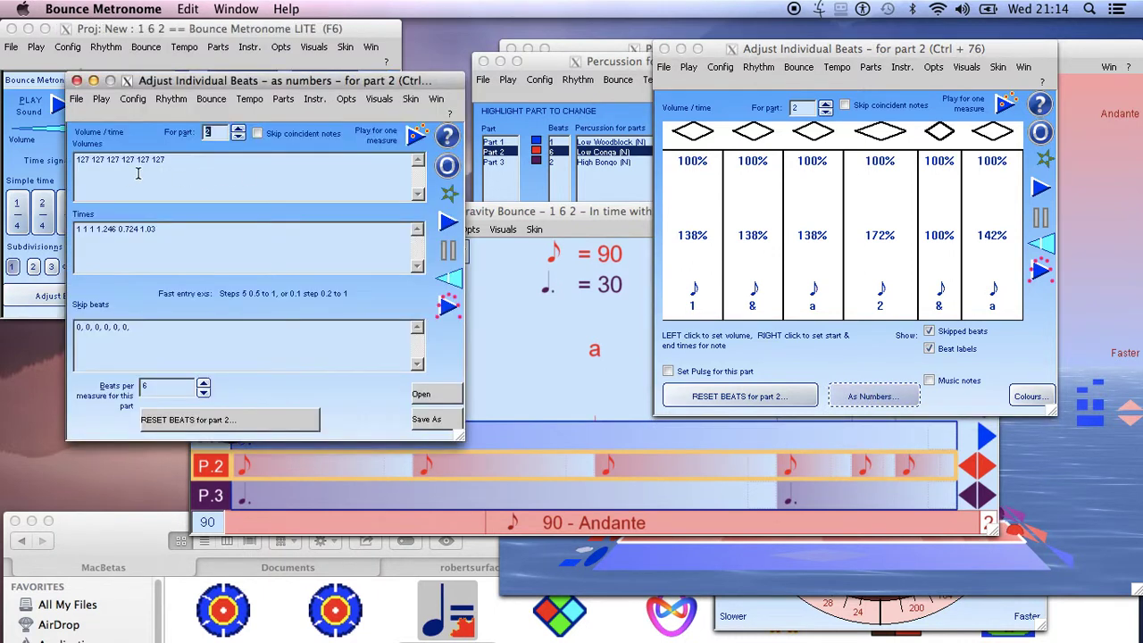
left_click(161, 234)
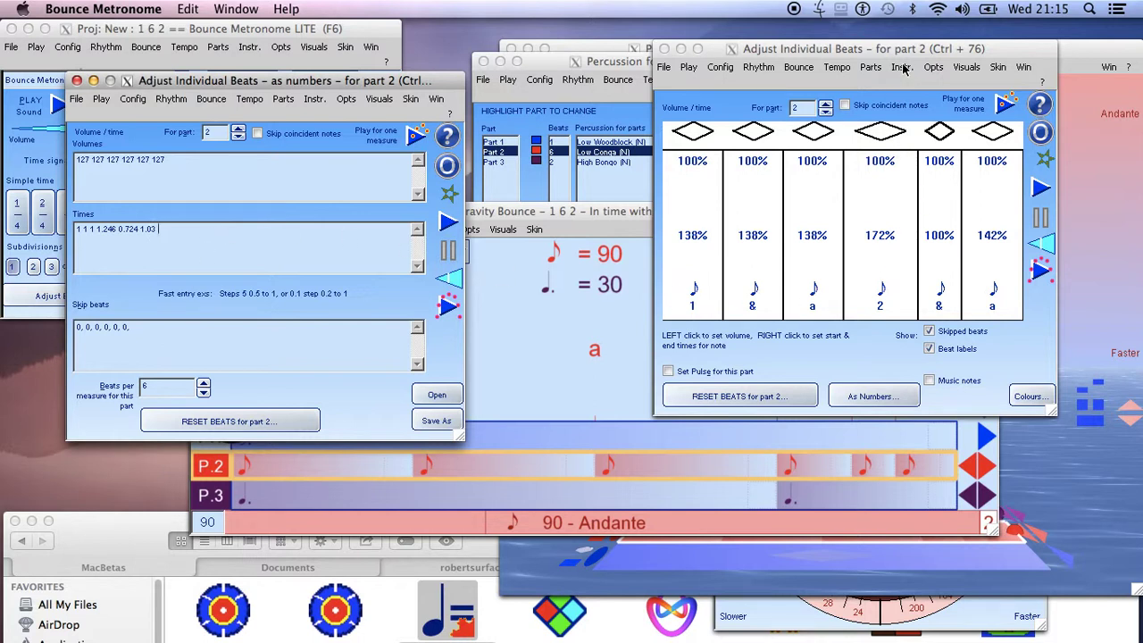
left_click_drag(901, 53, 829, 59)
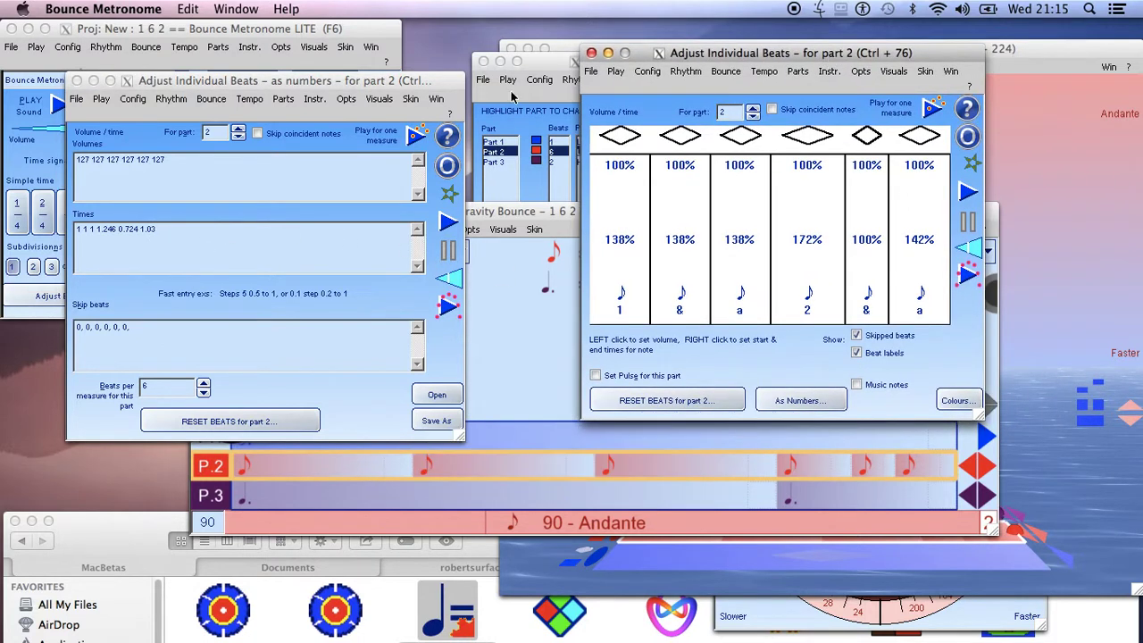
left_click_drag(214, 82, 1062, 79)
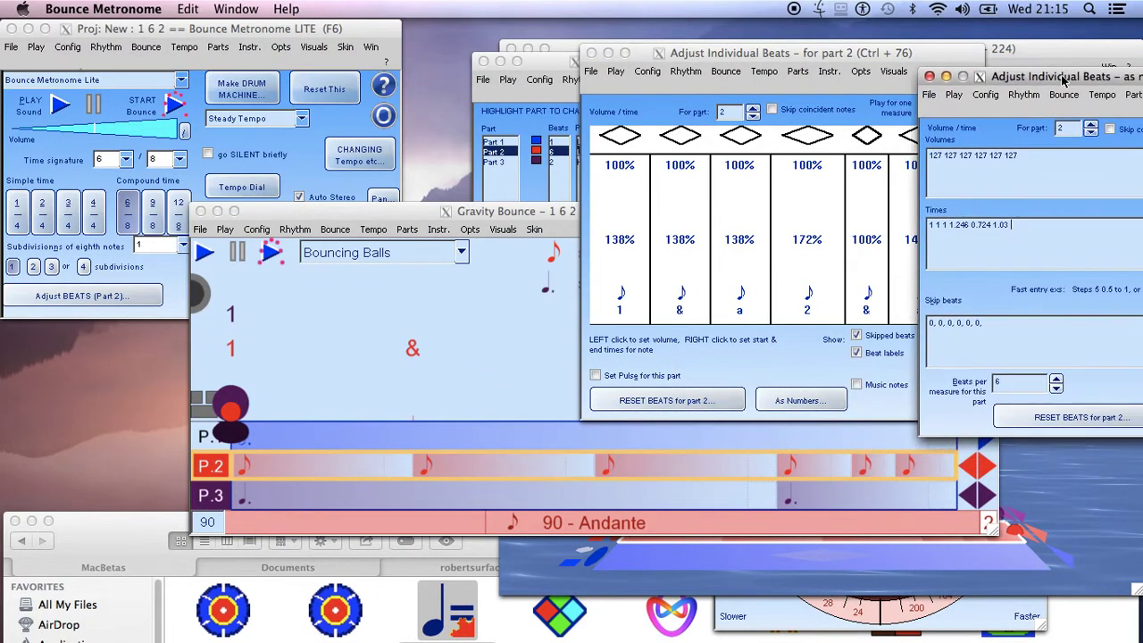
left_click(930, 78)
Arrange the Adjust Individual Beats, Percussion for Parts and Gravity Bounce windows around the main window with little overlap
left_click_drag(764, 56, 414, 54)
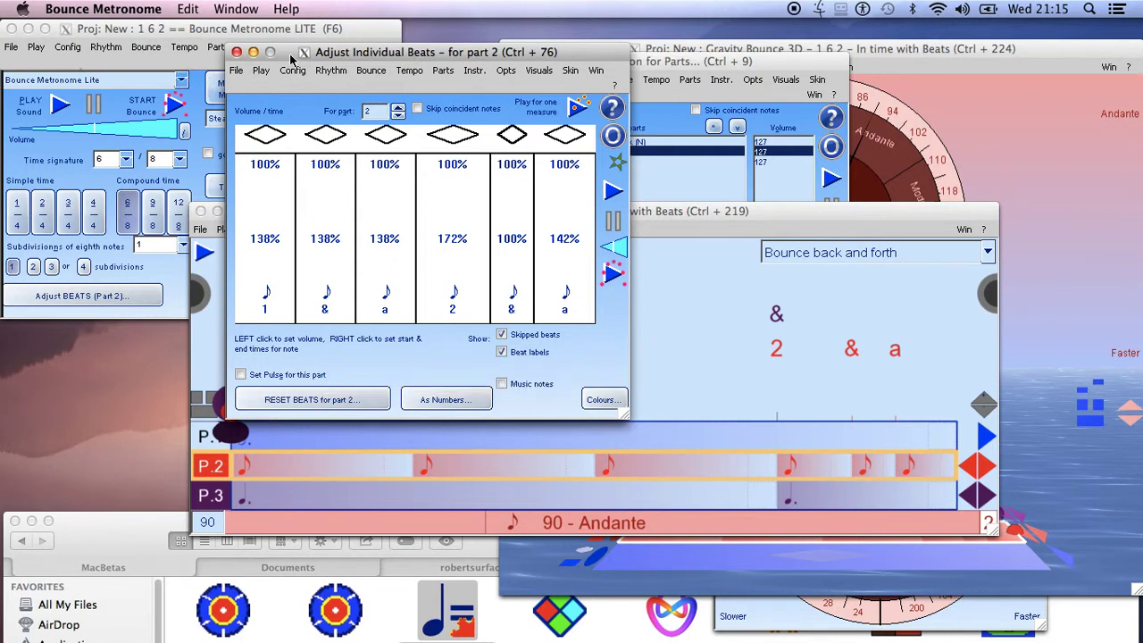
left_click_drag(287, 56, 439, 31)
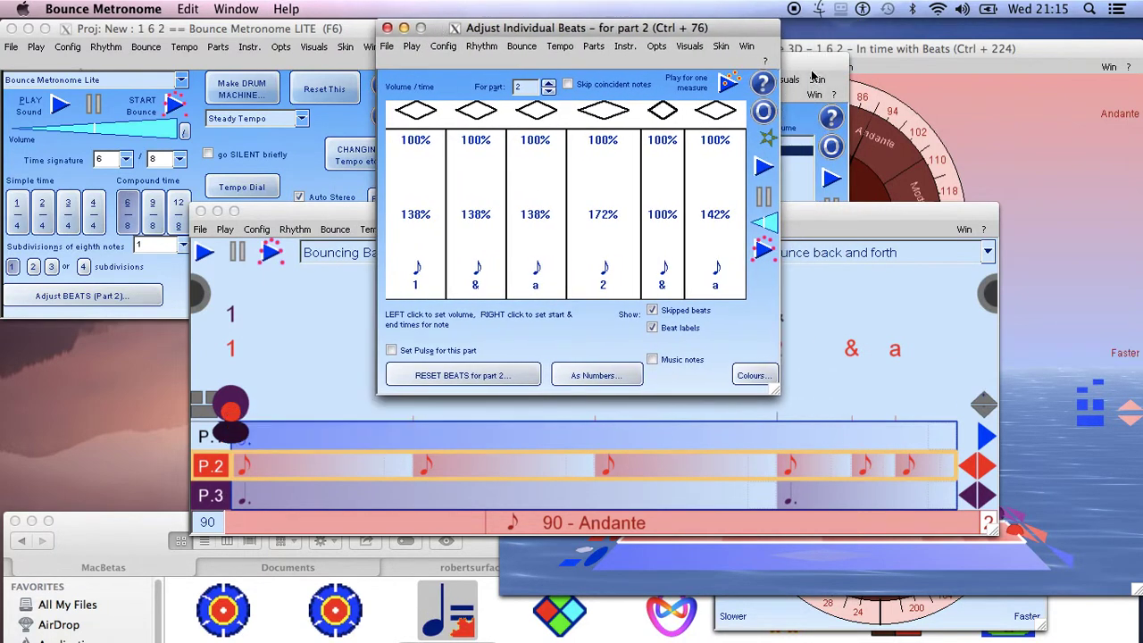
key("ctrl+9")
left_click_drag(840, 64, 1120, 35)
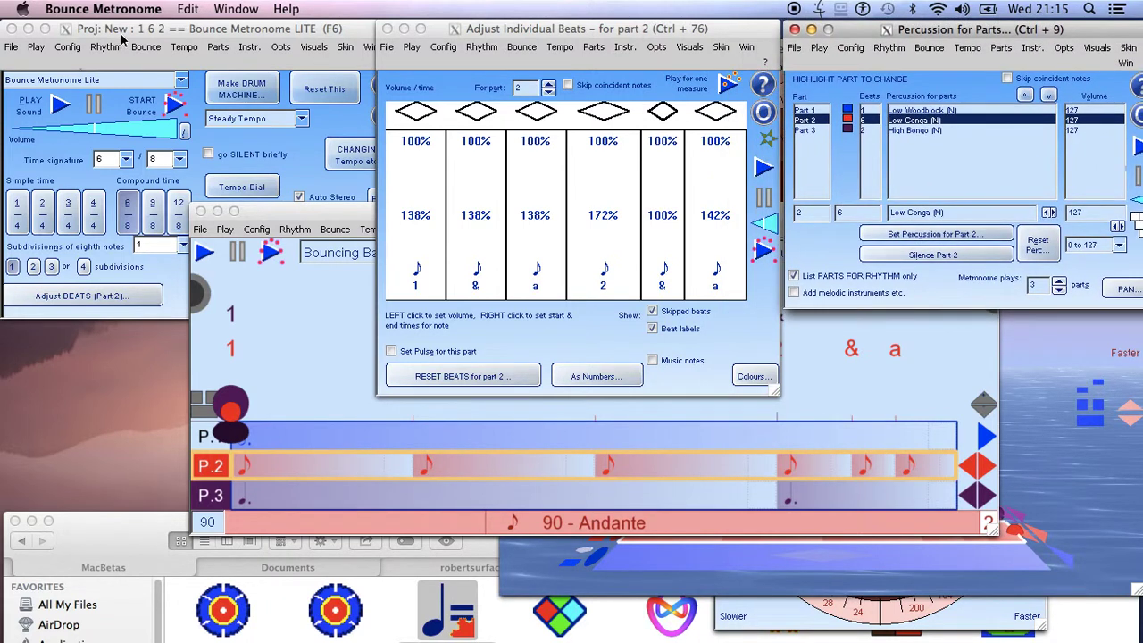
left_click_drag(275, 221, 339, 324)
Skip Part 2's third beat, lengthen its first beat to 233%, and lower its second note's volume to 58%
left_click(535, 115)
left_click(536, 114)
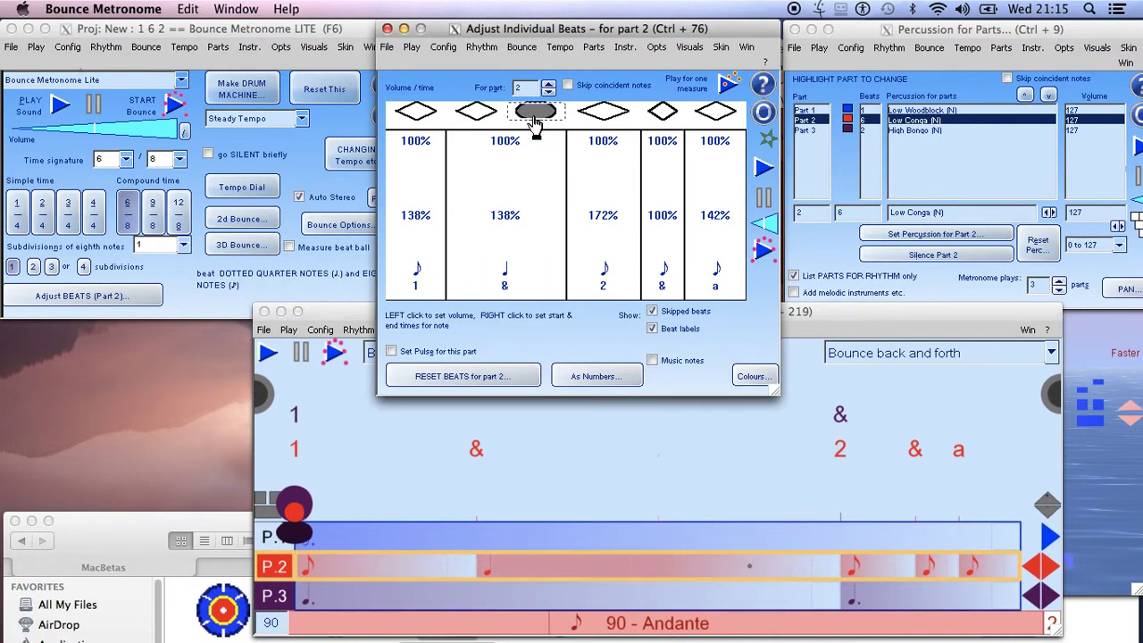
left_click_drag(505, 154, 514, 195)
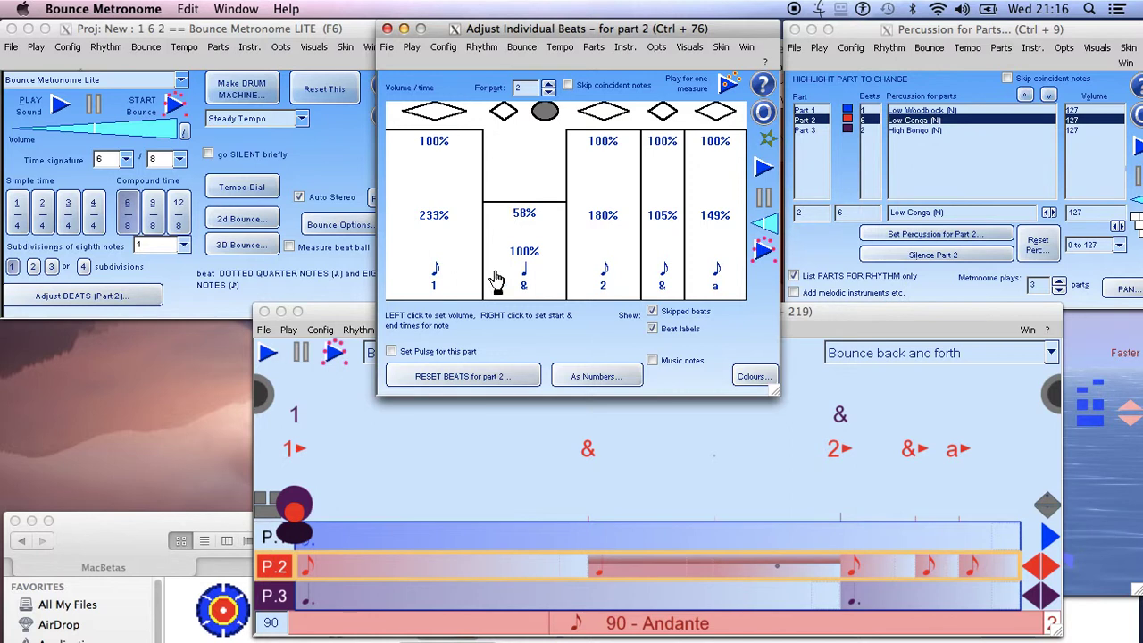
In Gravity Bounce, set Part 2's second note volume to 81% and all its other notes to 33%
left_click(489, 572)
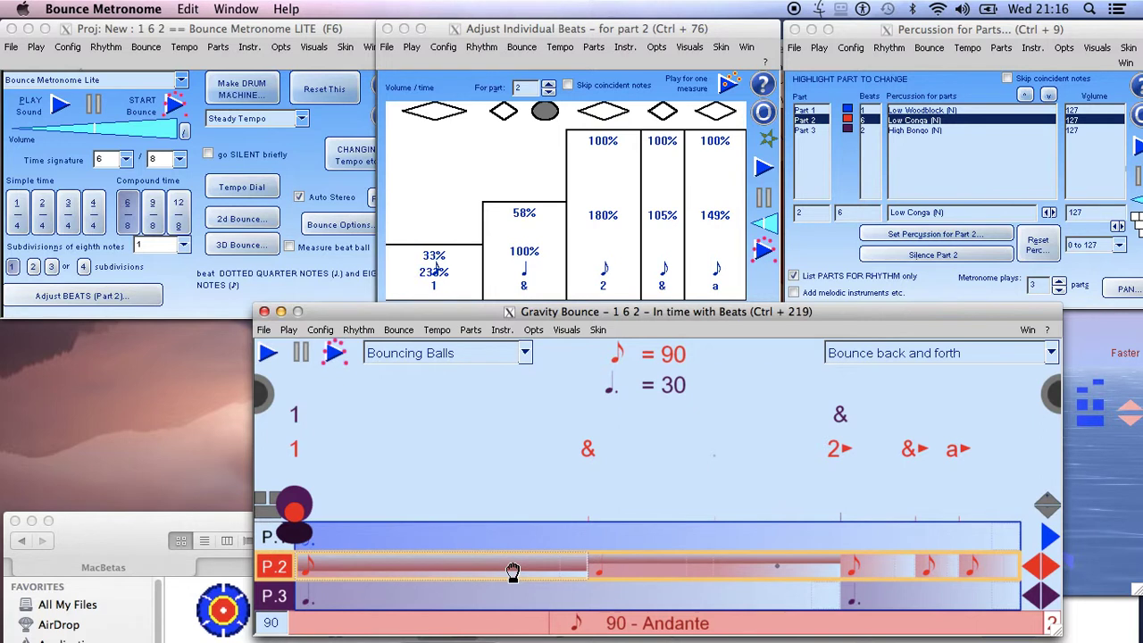
right_click(649, 568)
middle_click(649, 569)
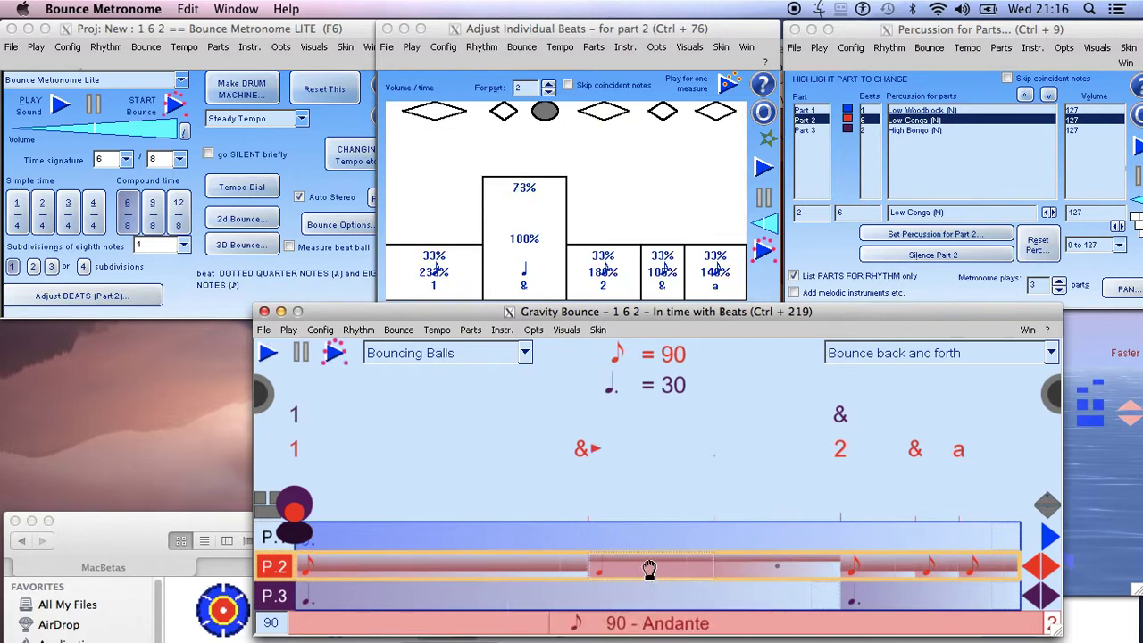
left_click_drag(650, 584, 657, 560)
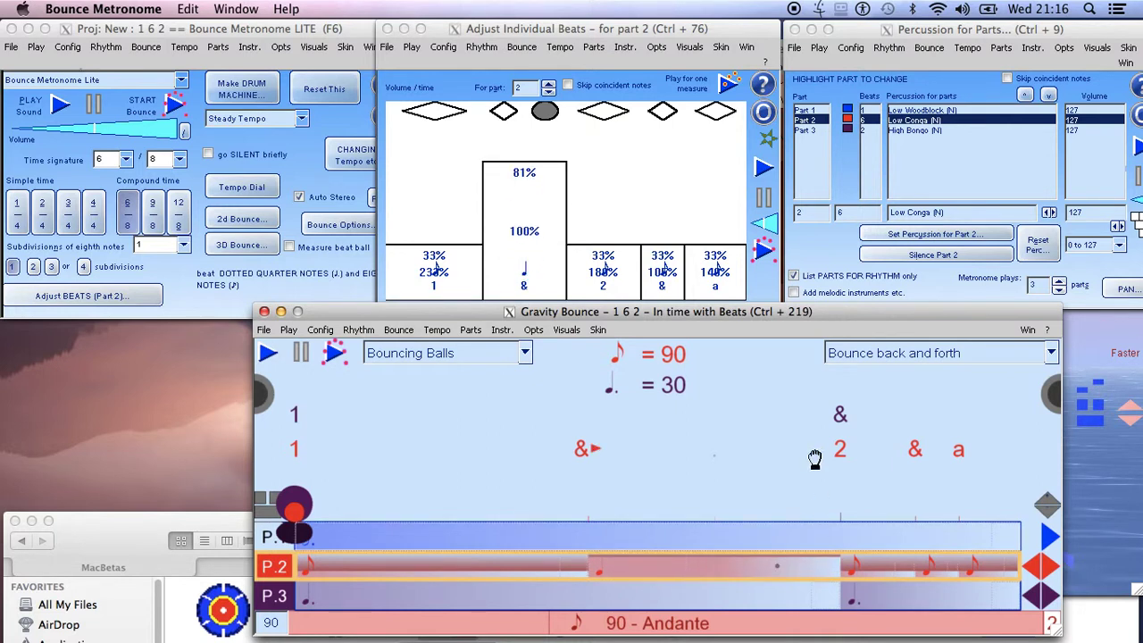
Shift the Gravity Bounce window slightly, bring Adjust Individual Beats forward, and show Part 2's beat volumes, times and skips as numbers
mouse_move(756, 312)
left_mouse_down()
mouse_move(695, 258)
mouse_move(702, 306)
mouse_move(749, 324)
left_mouse_up()
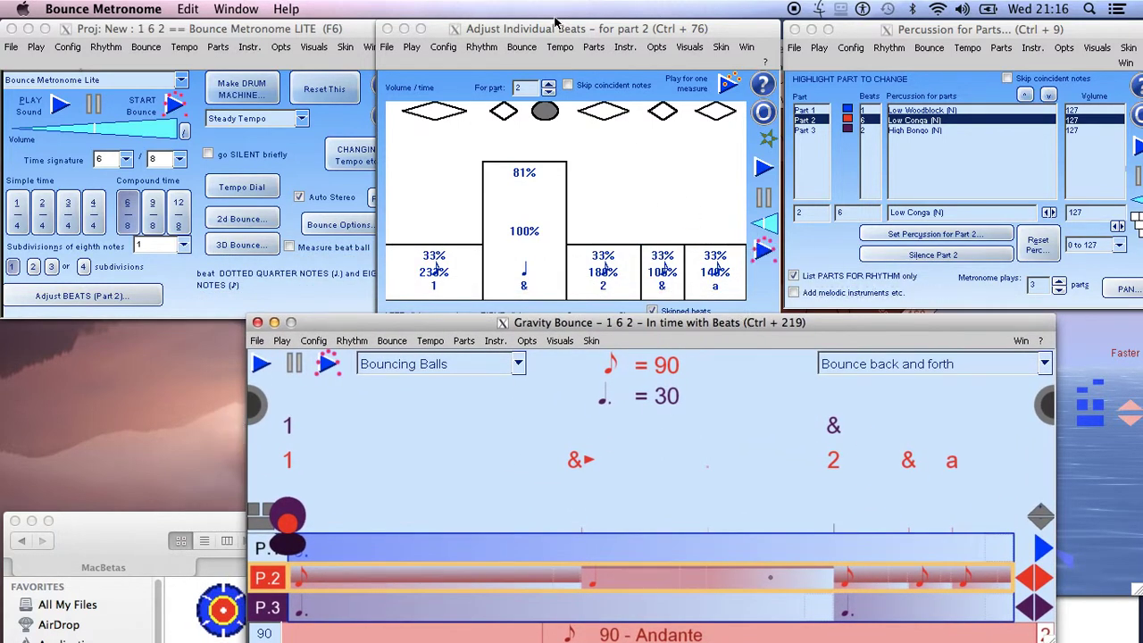
left_click(547, 30)
left_click(587, 377)
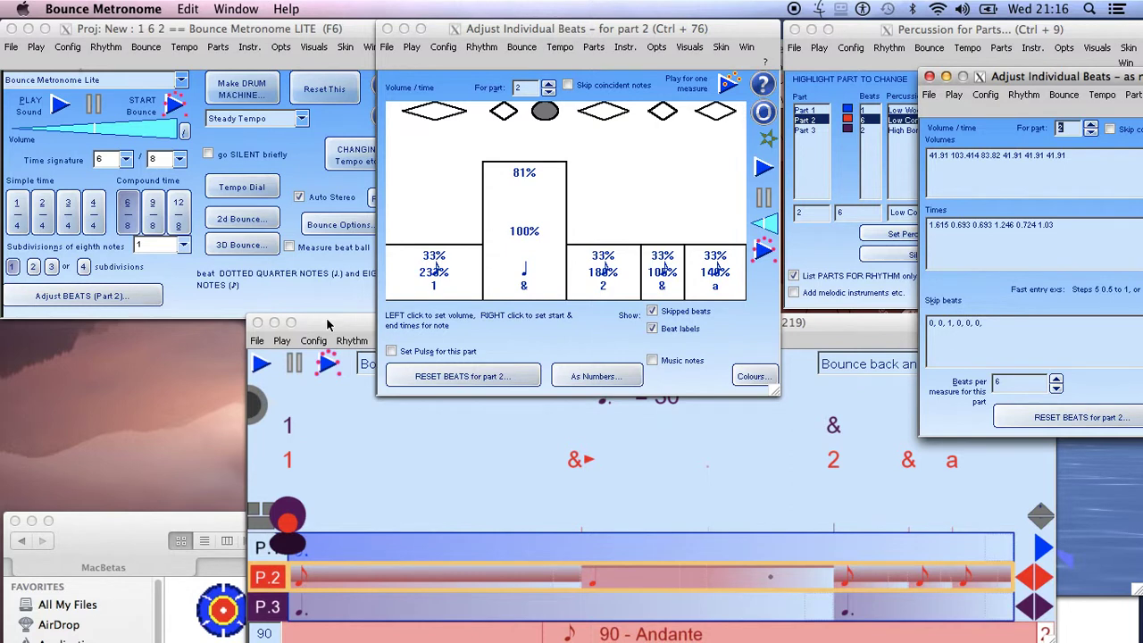
Reposition the Gravity Bounce window so it overlaps the lower part of Adjust Individual Beats, and bring the main metronome window to the front
left_click(326, 329)
left_click_drag(326, 329, 278, 300)
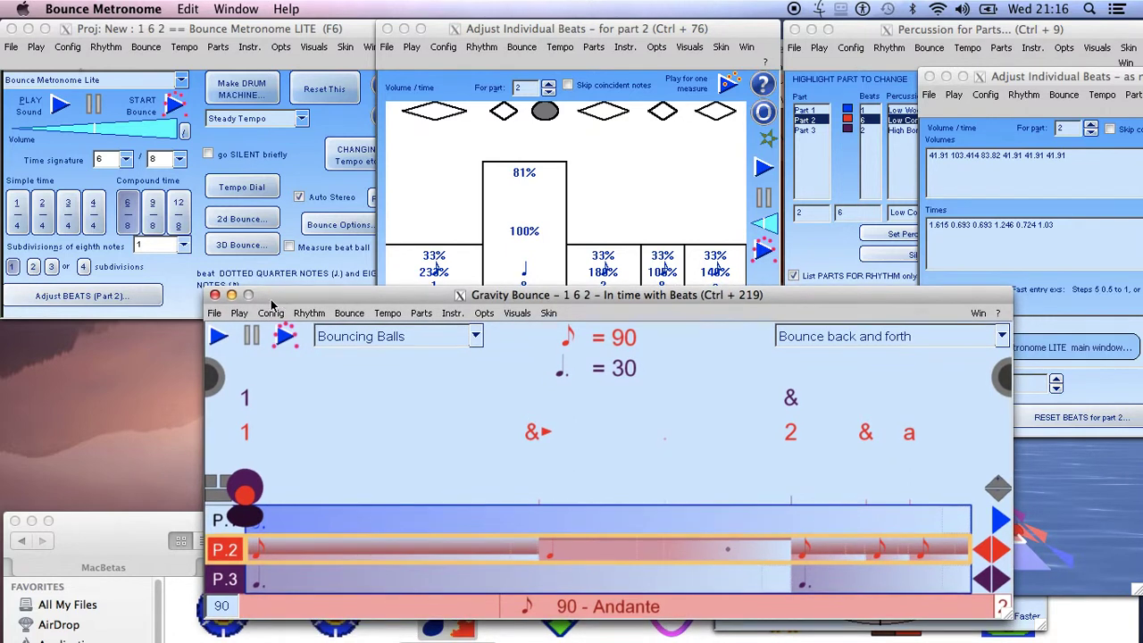
left_click_drag(297, 300, 233, 287)
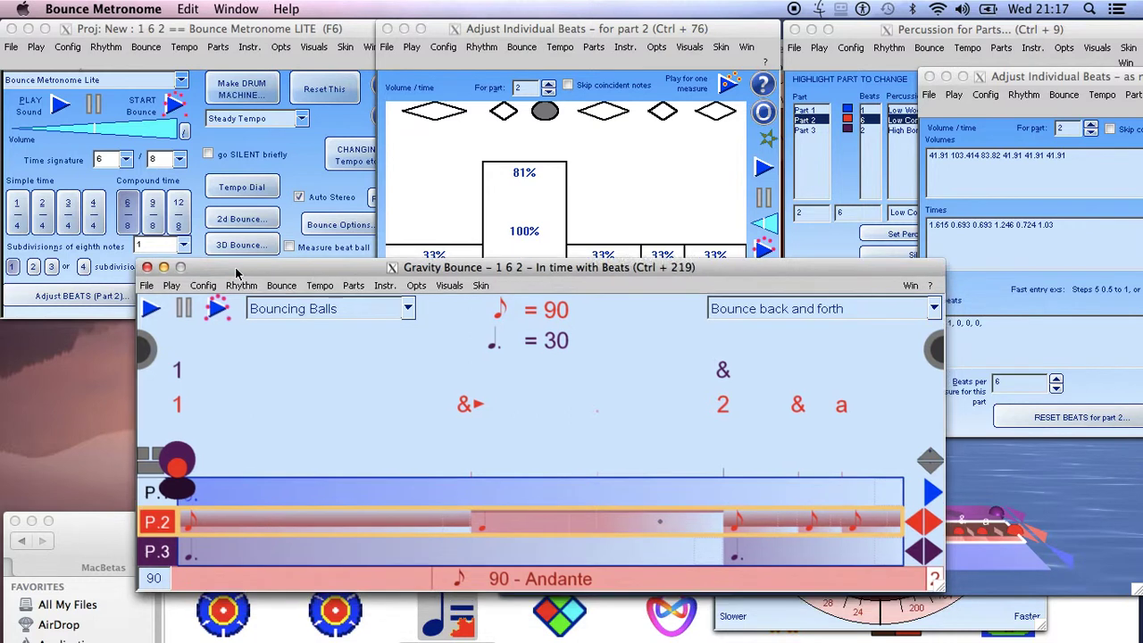
left_click_drag(239, 282, 306, 315)
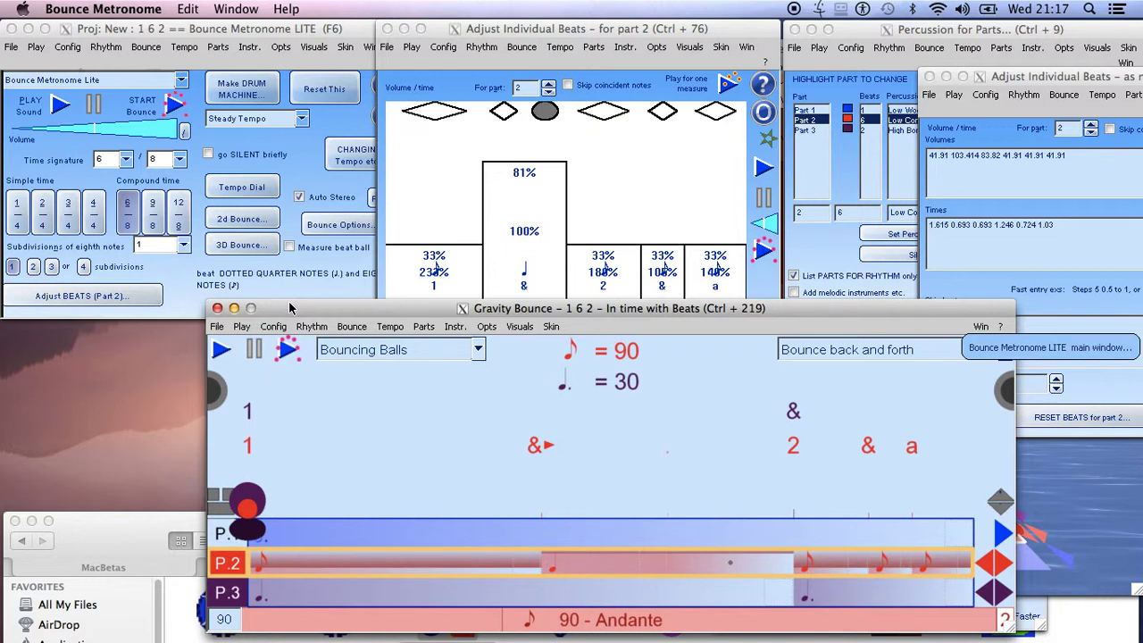
left_click_drag(319, 314, 344, 303)
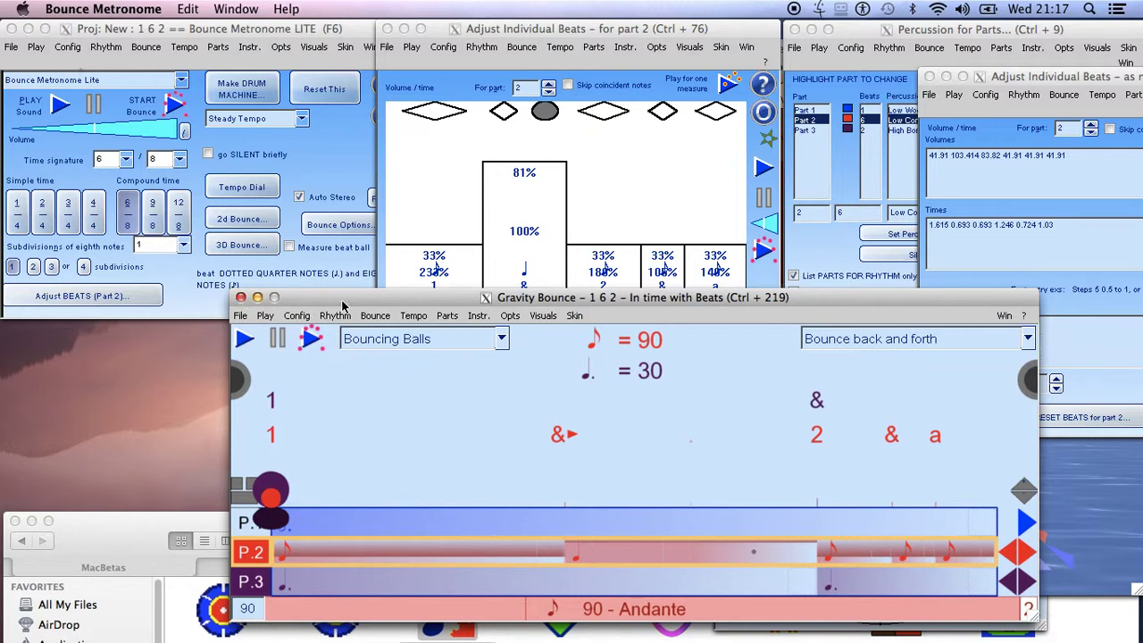
left_click_drag(342, 303, 316, 293)
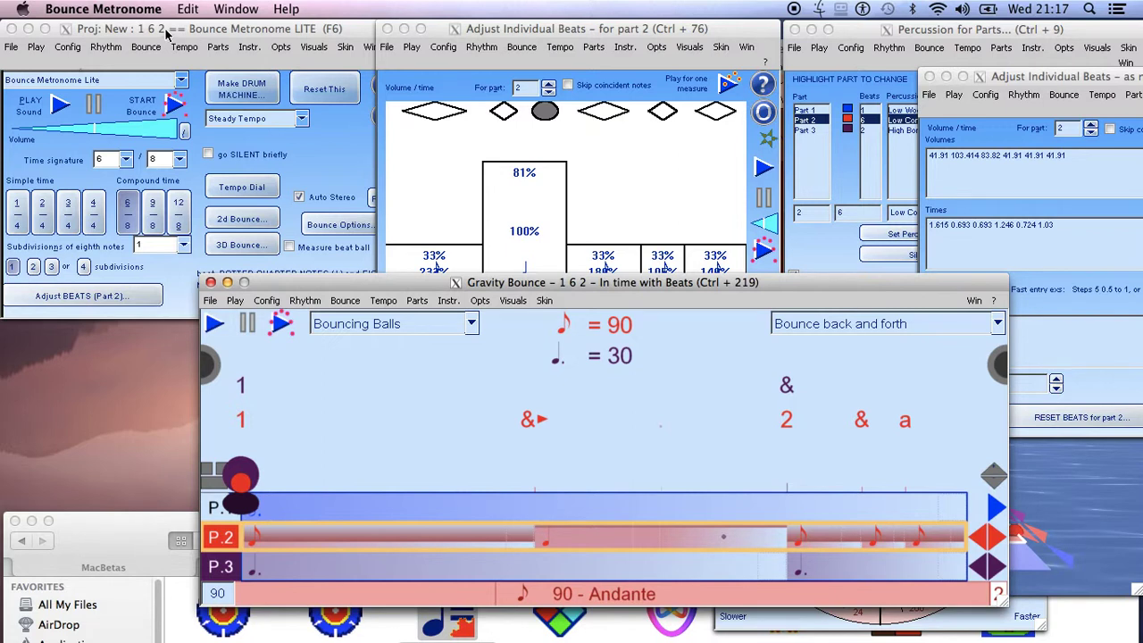
left_click(211, 32)
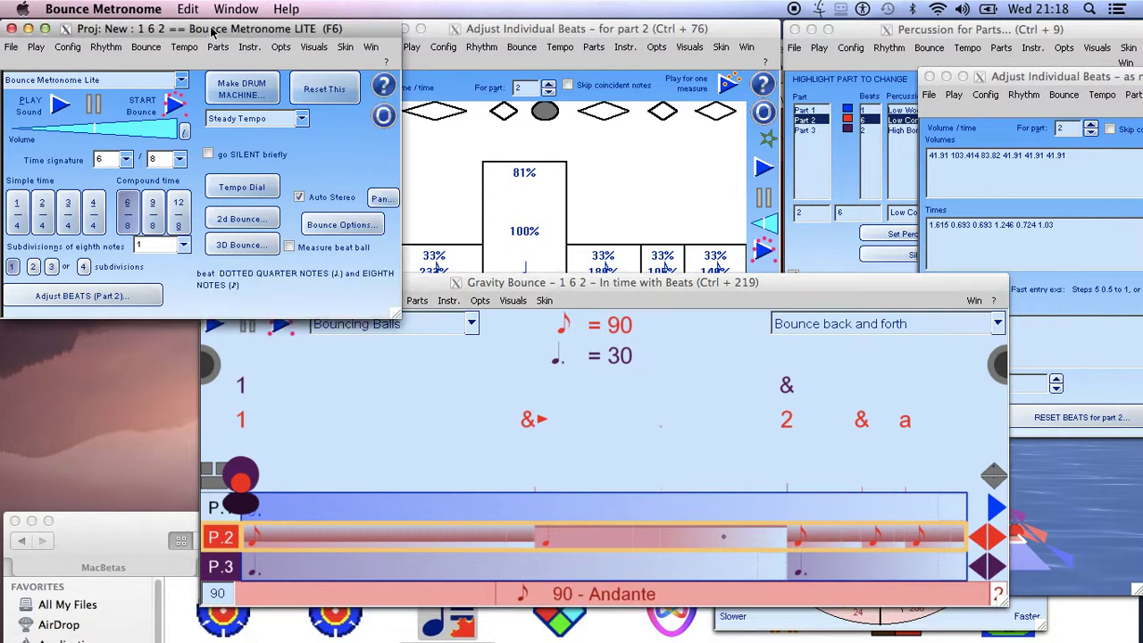